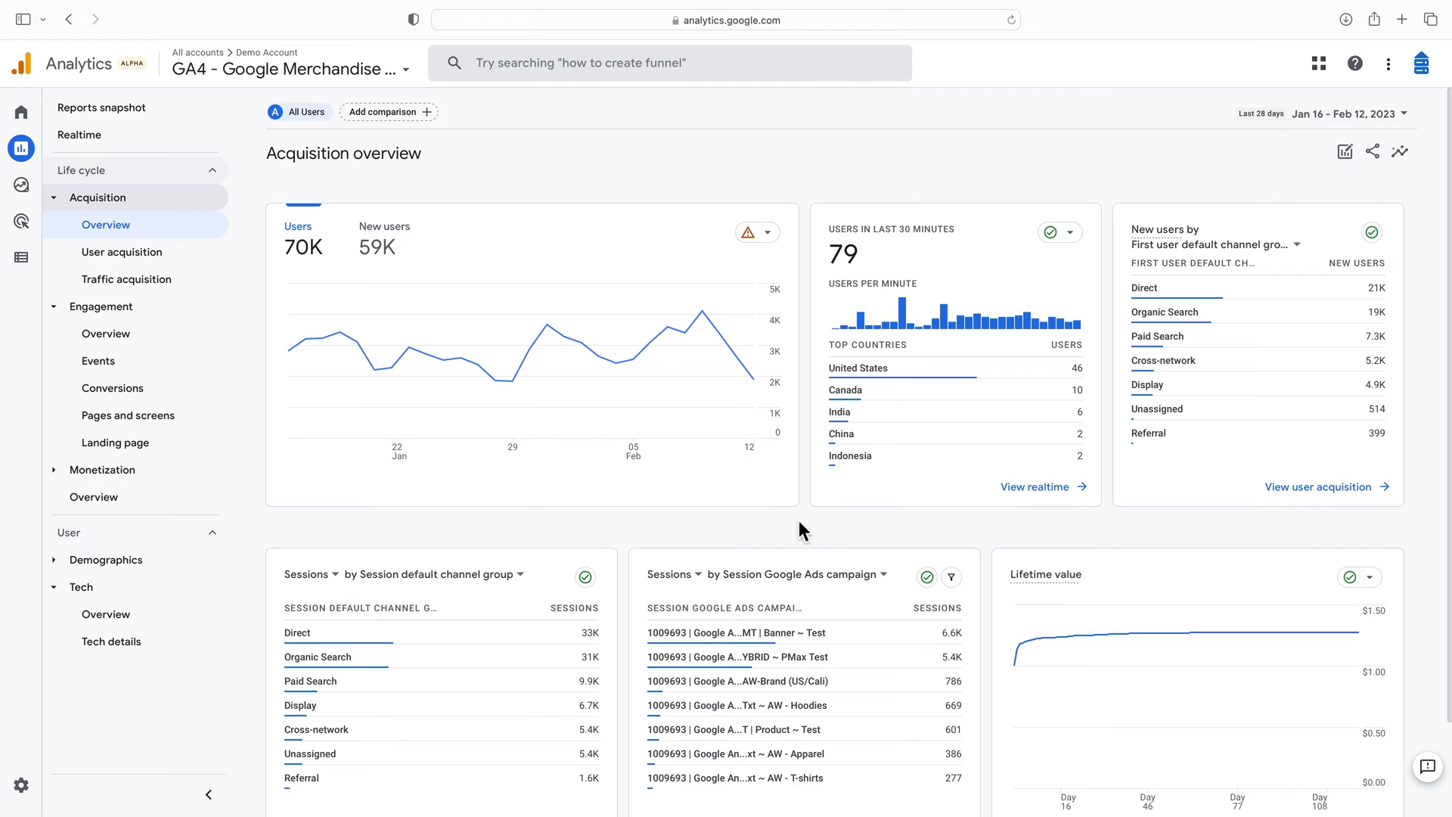
- Browse the demo property's Pages and screens, User acquisition, Tech details and Realtime reports
click(179, 419)
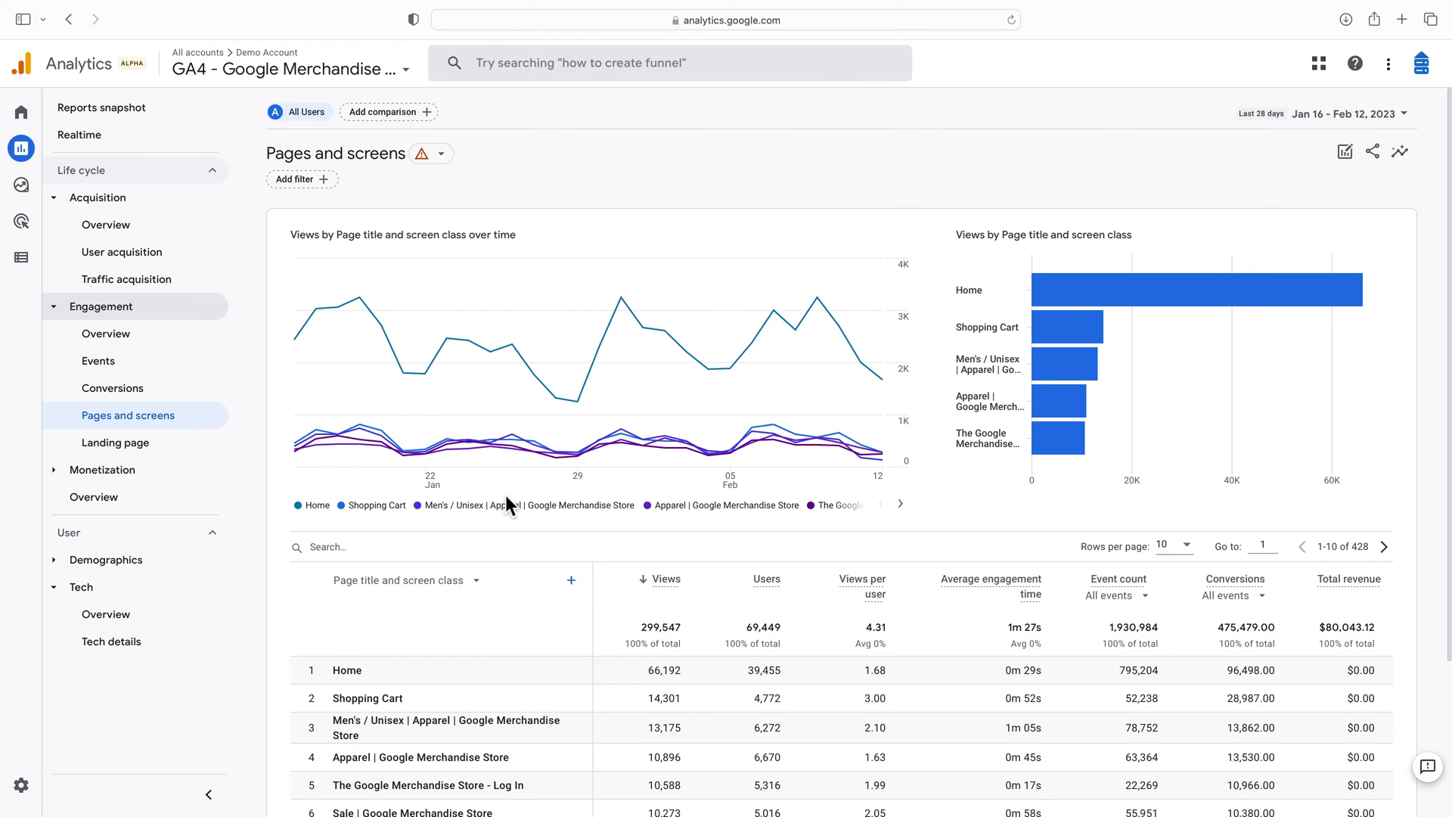
scroll(505, 495, down, 1)
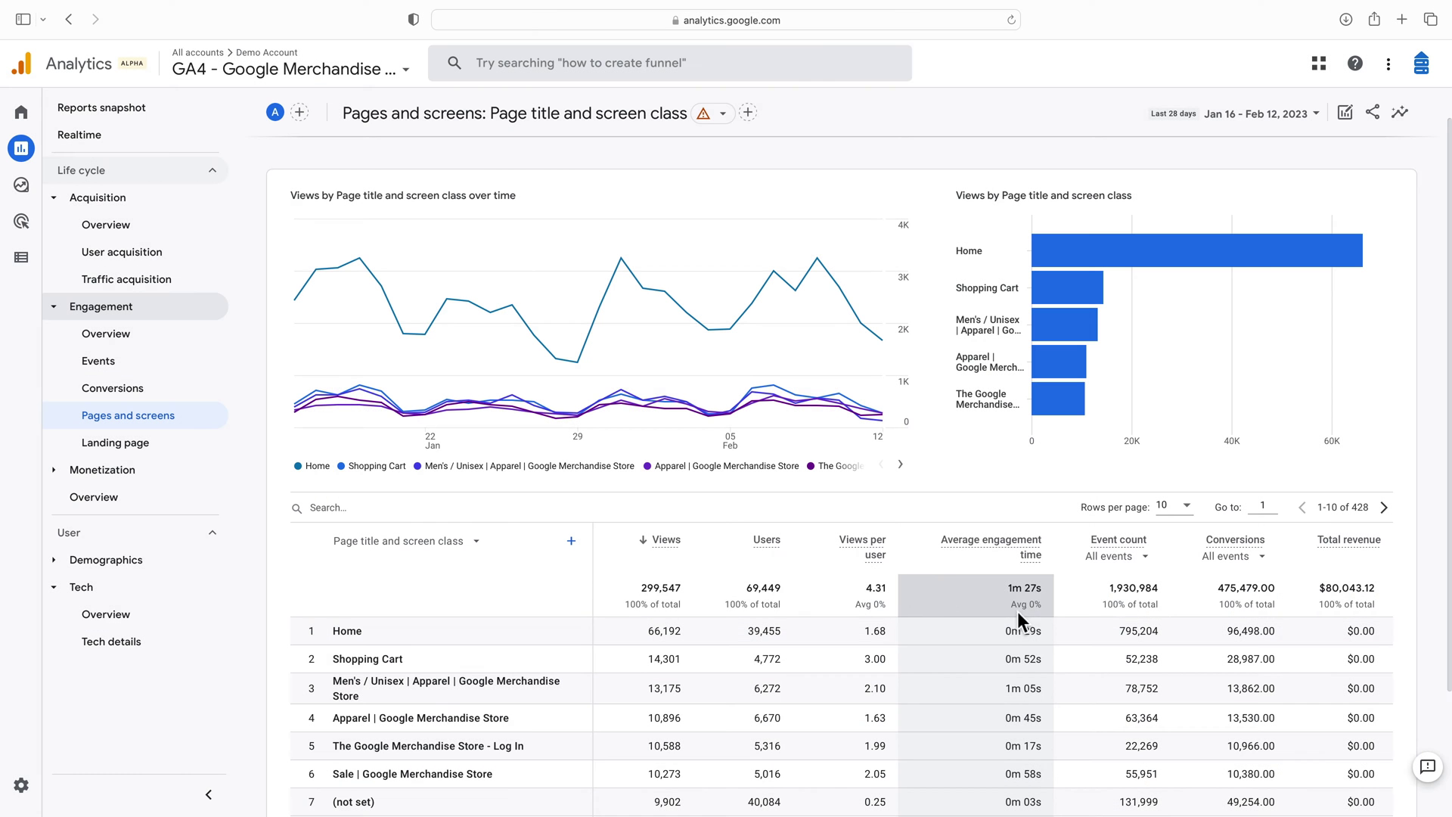
click(161, 254)
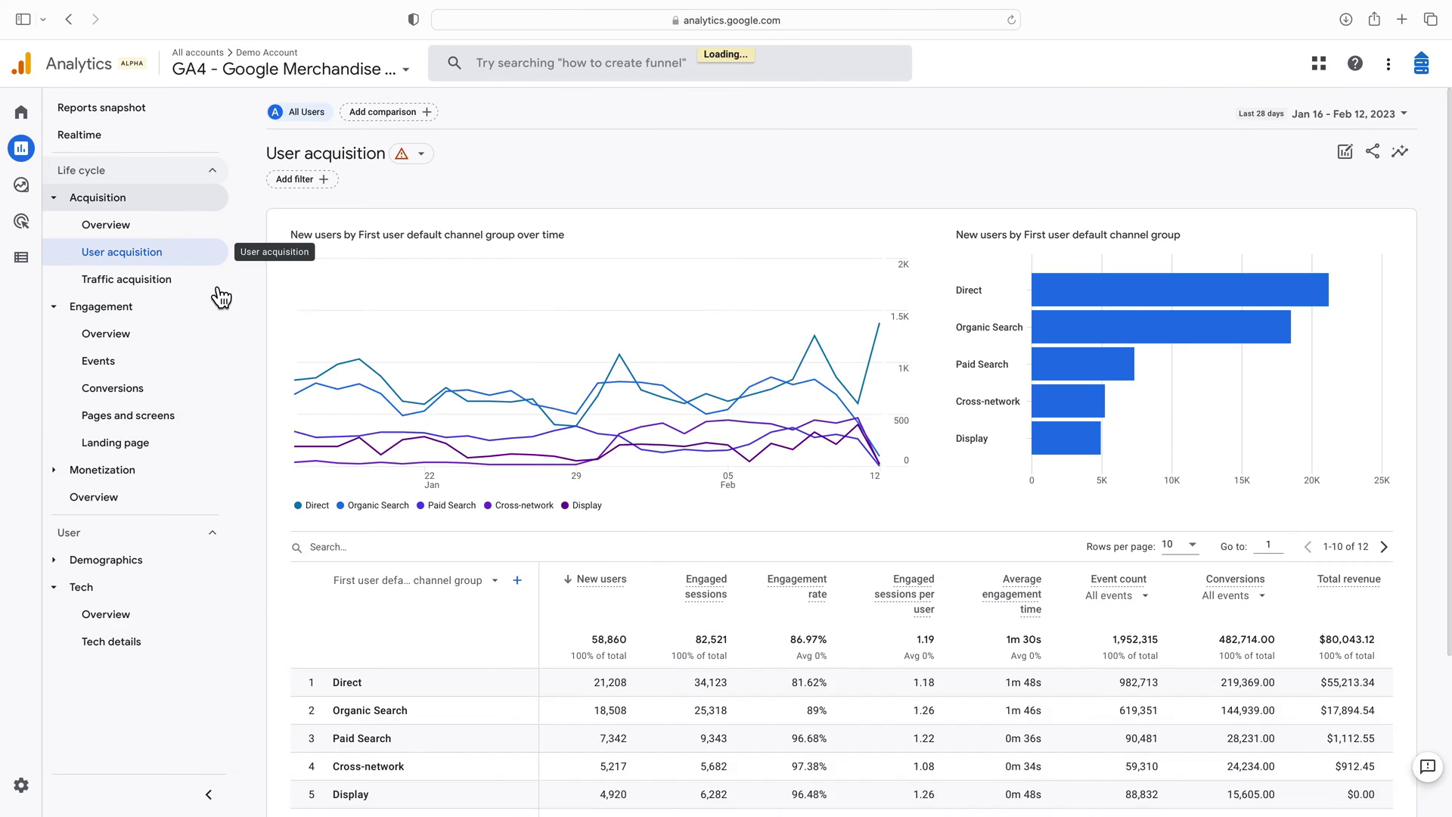
scroll(484, 512, down, 3)
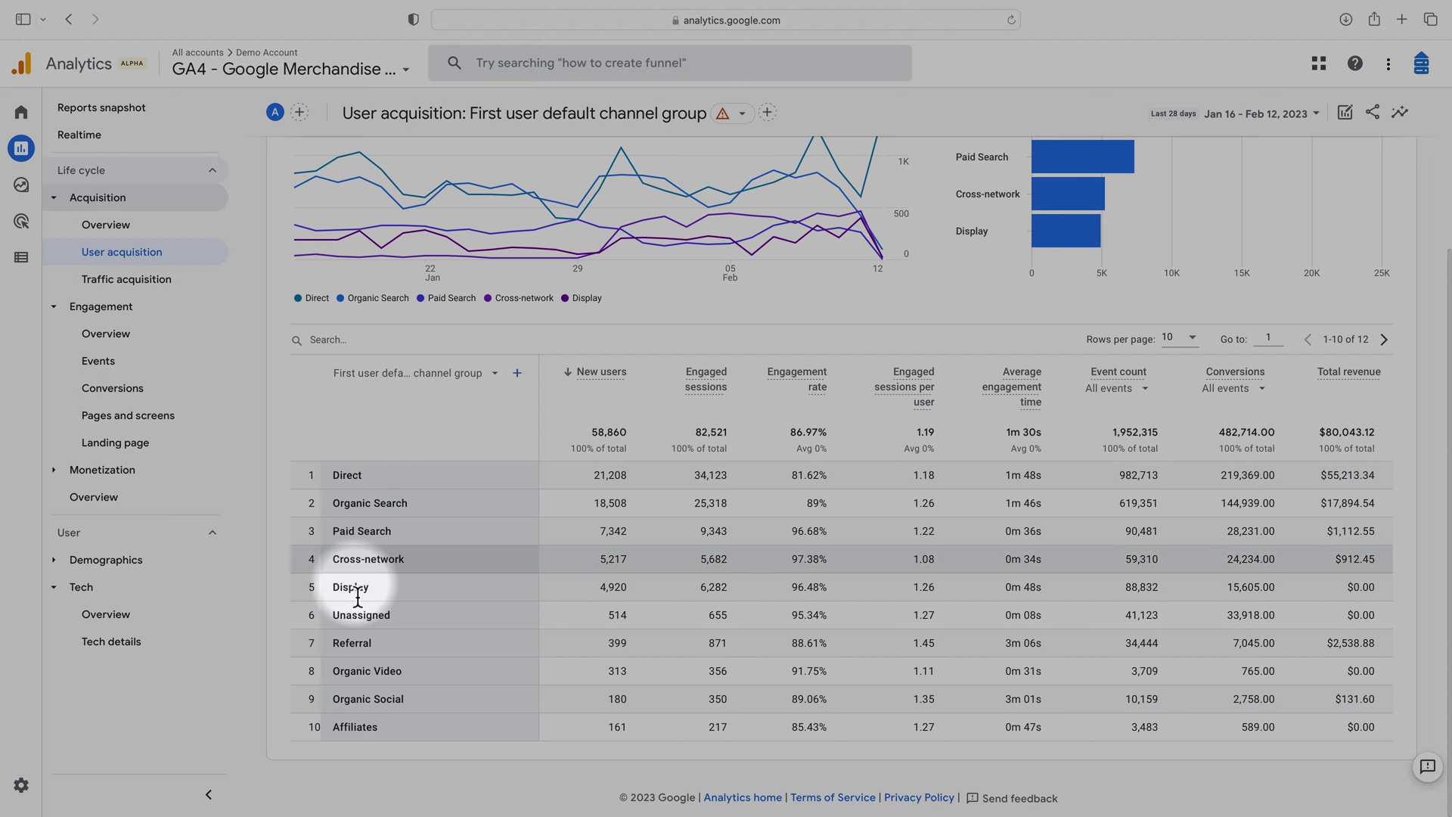
scroll(374, 628, up, 3)
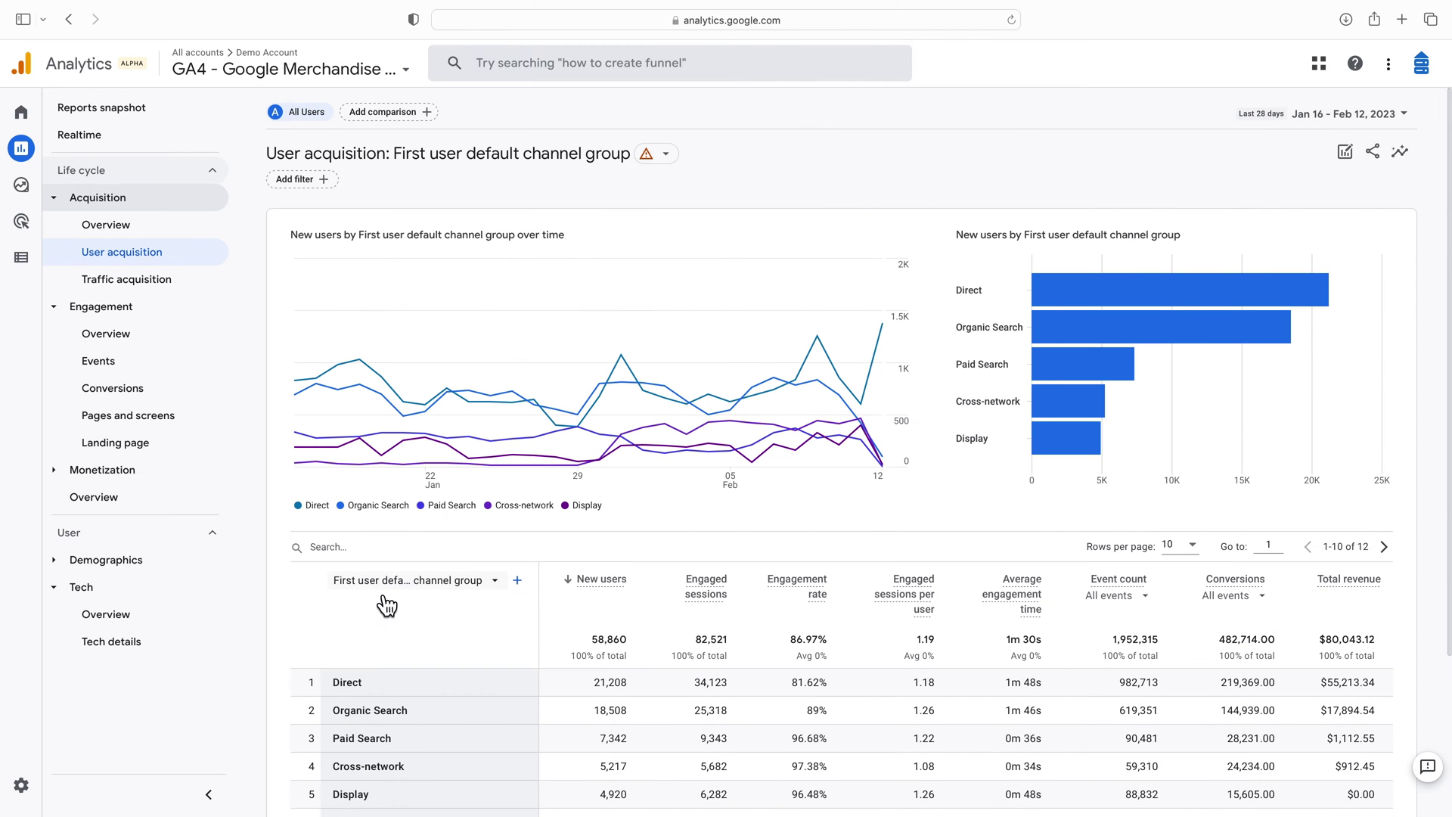
click(151, 643)
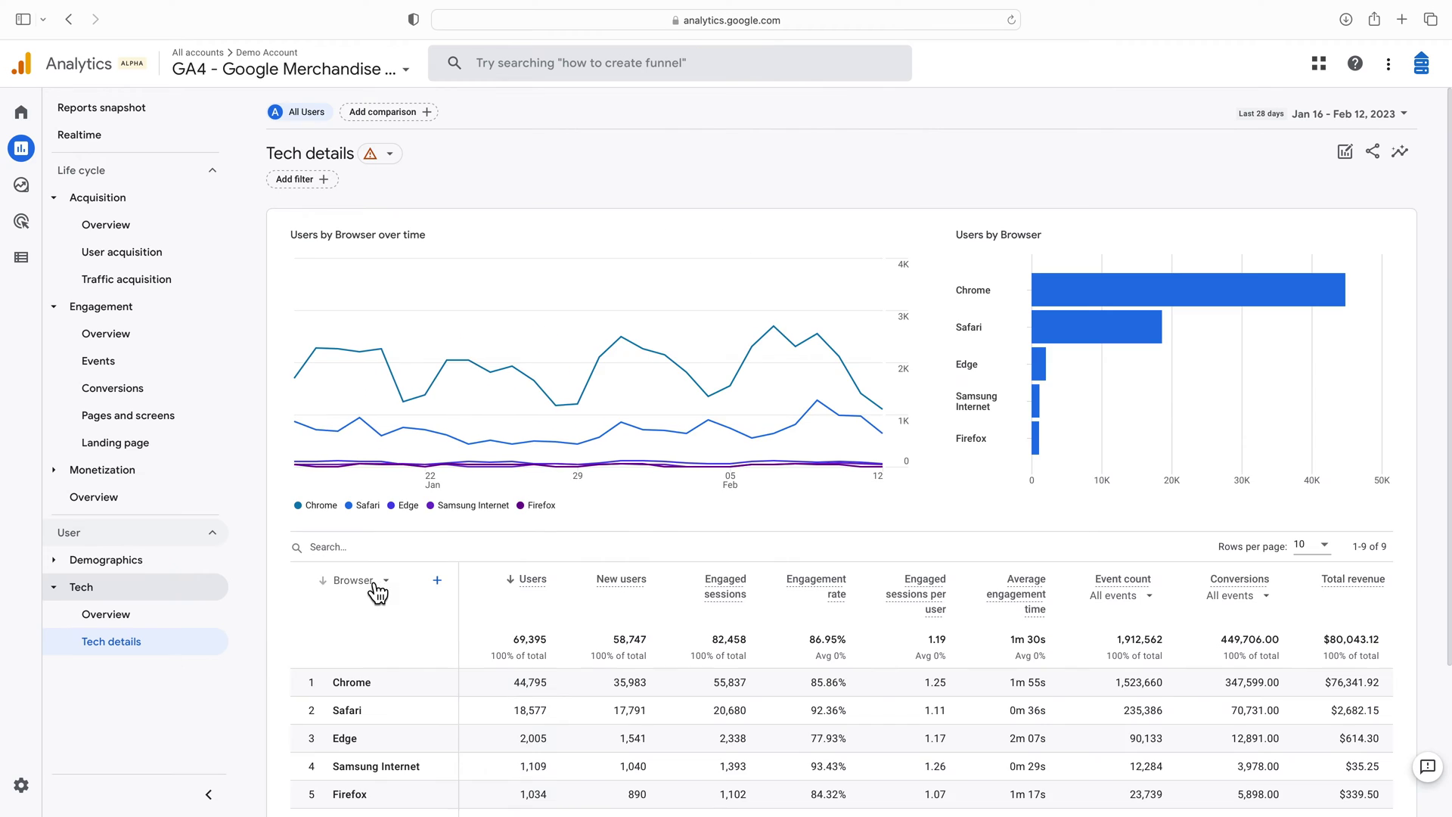
scroll(747, 514, down, 3)
scroll(593, 473, up, 3)
click(98, 143)
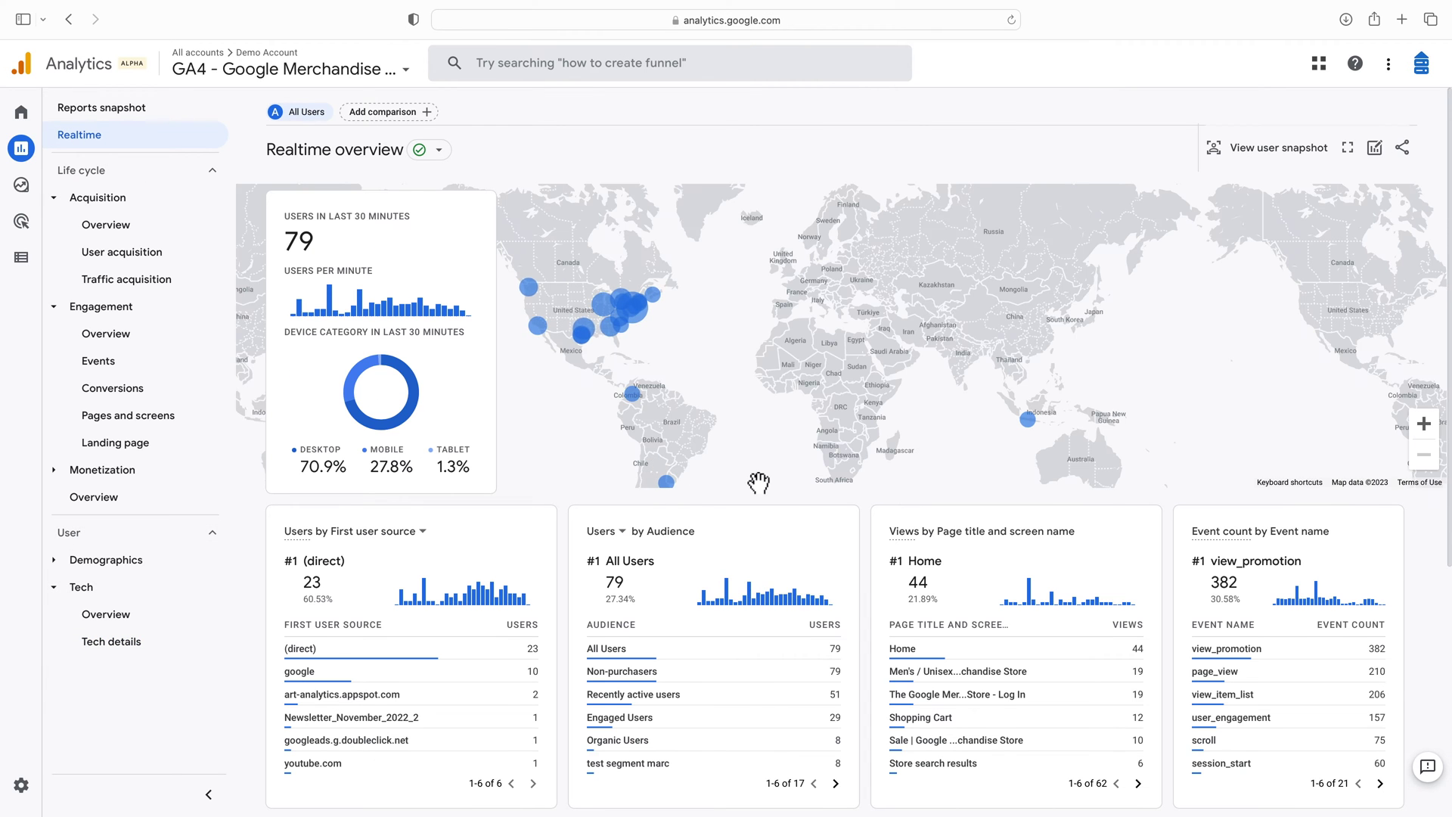
scroll(759, 482, down, 3)
scroll(756, 479, up, 3)
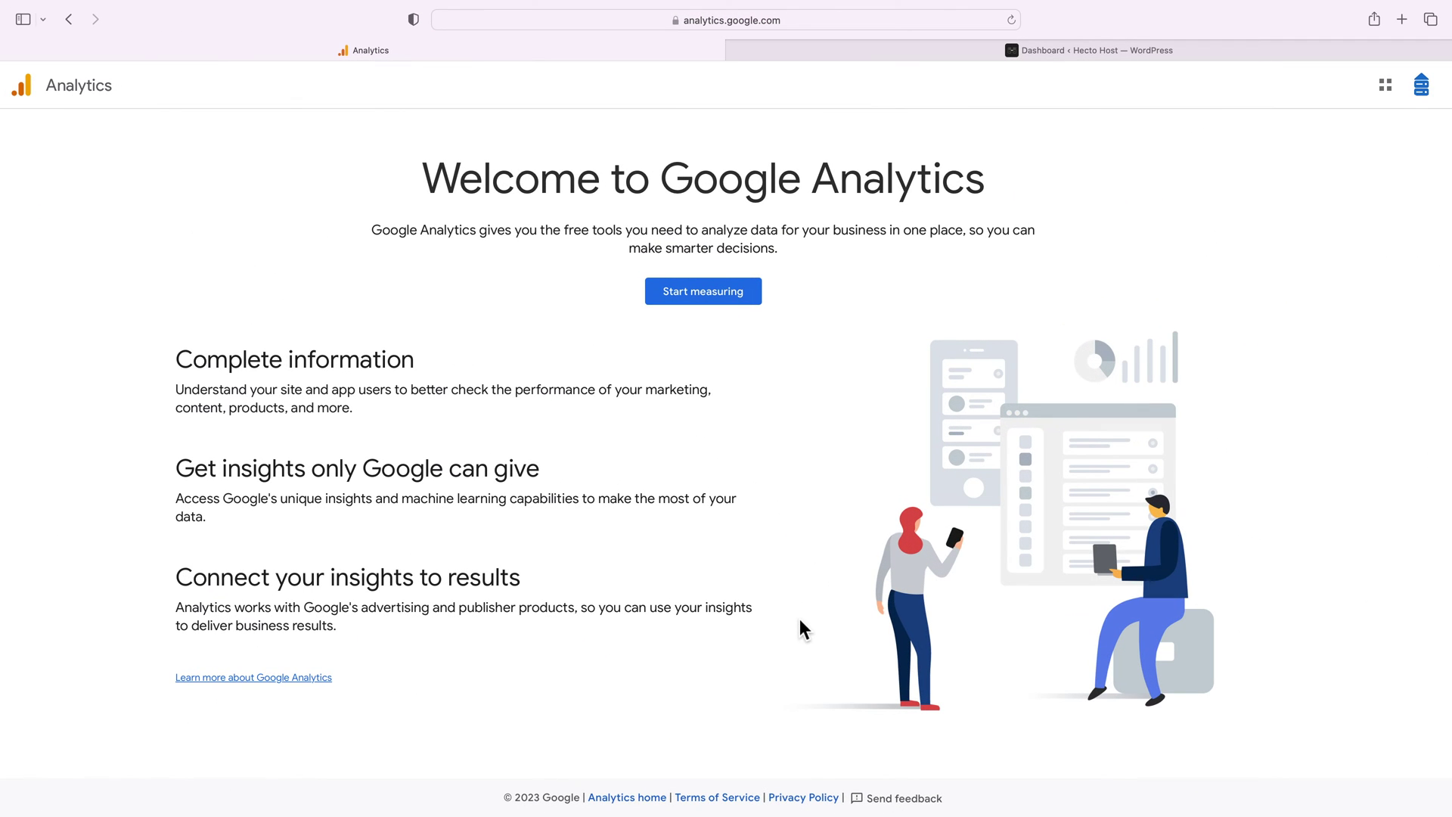
- Start a new Analytics account with an account name and the property name Hecto Host
mouse_move(687, 11)
click(704, 307)
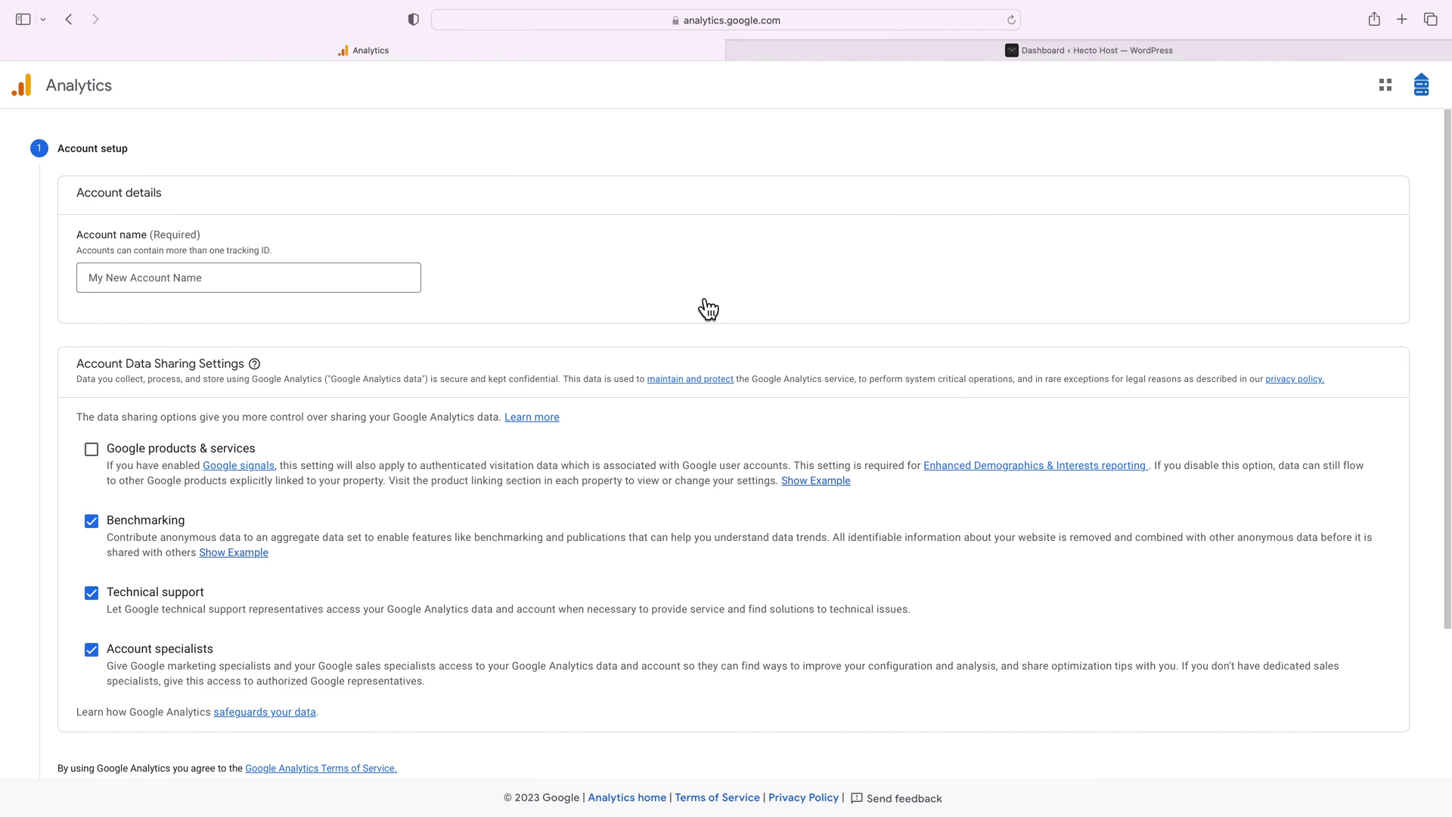
click(298, 287)
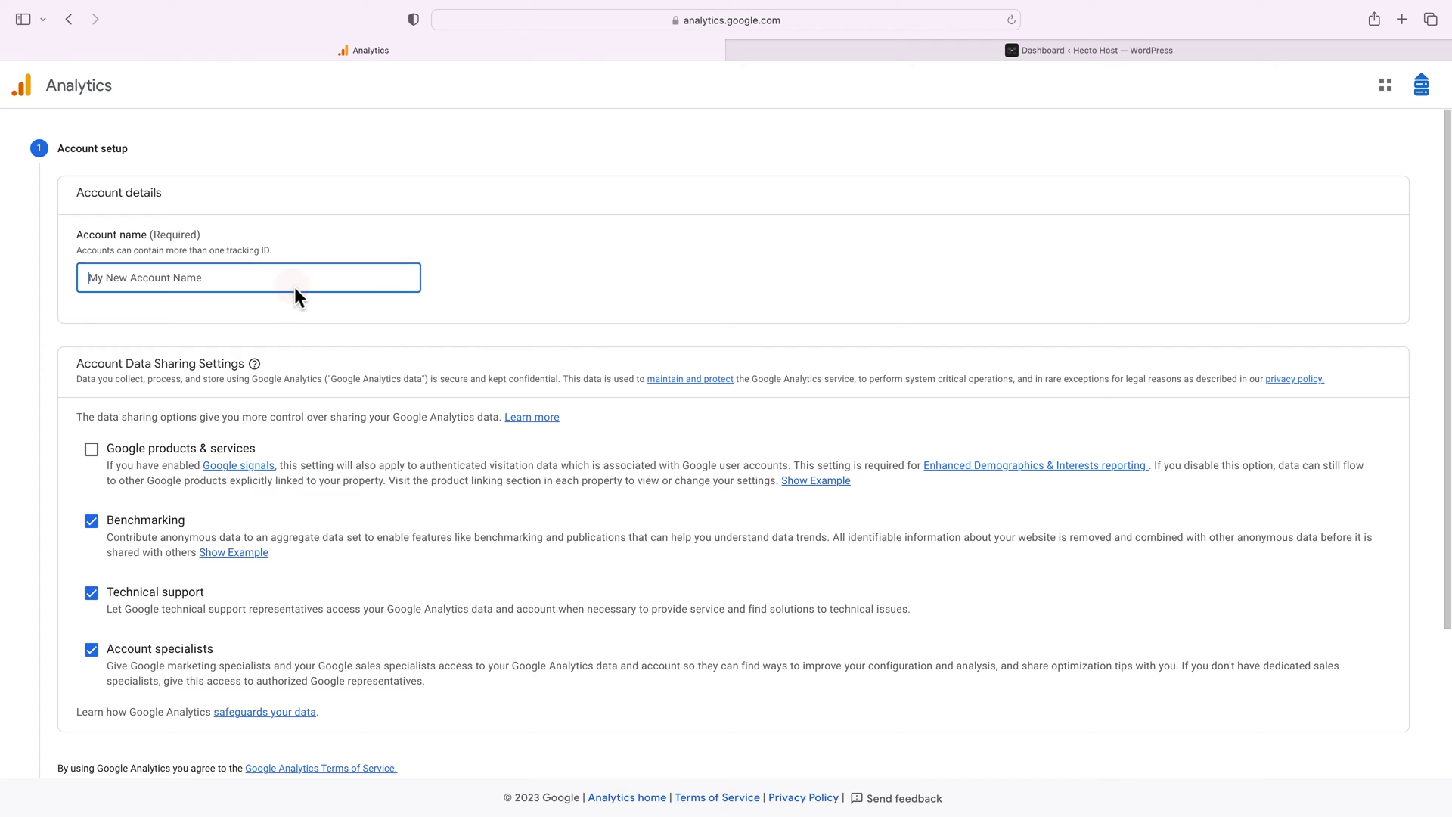
text(Hecto Host)
scroll(316, 303, down, 3)
click(84, 626)
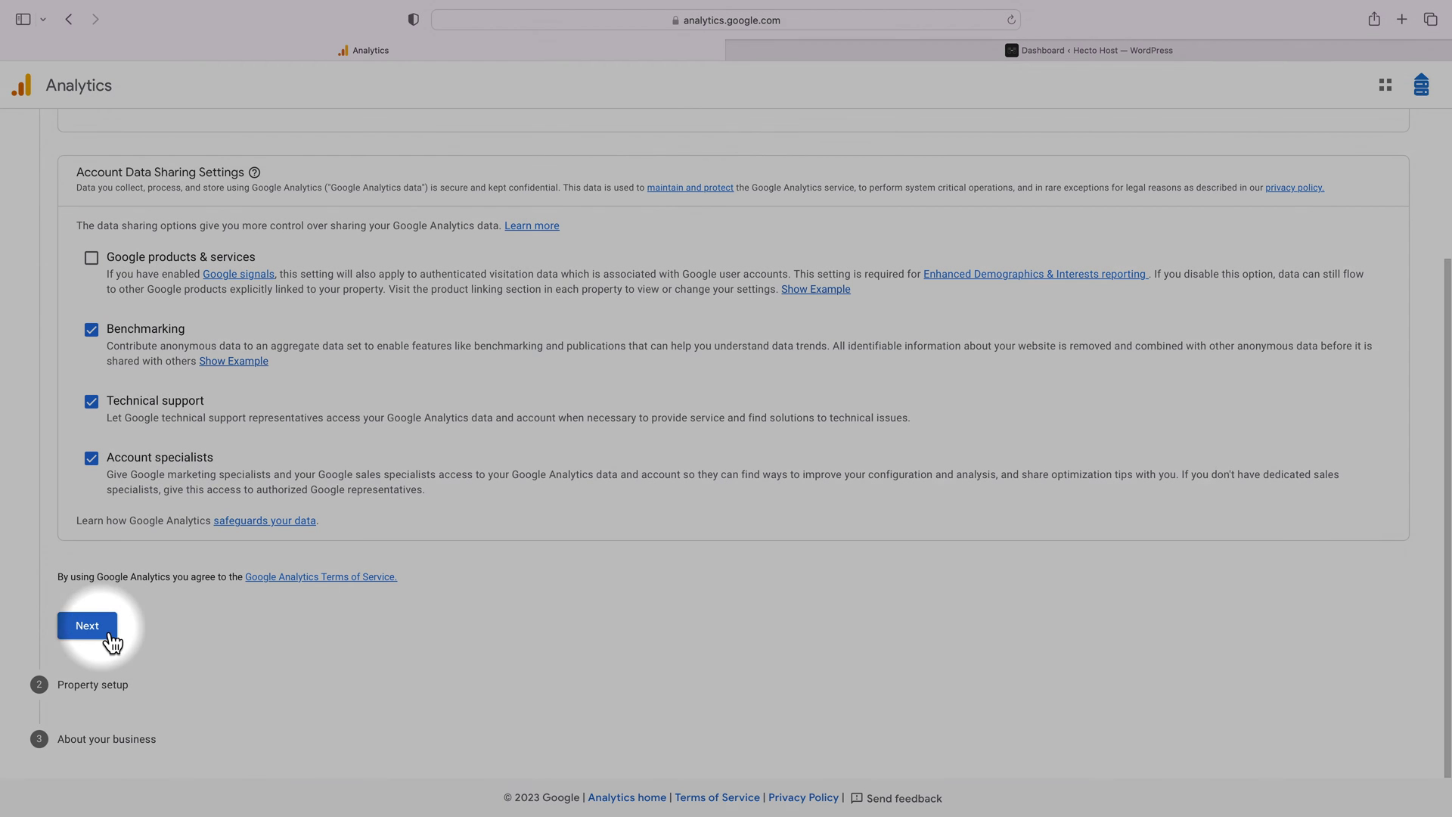
click(140, 370)
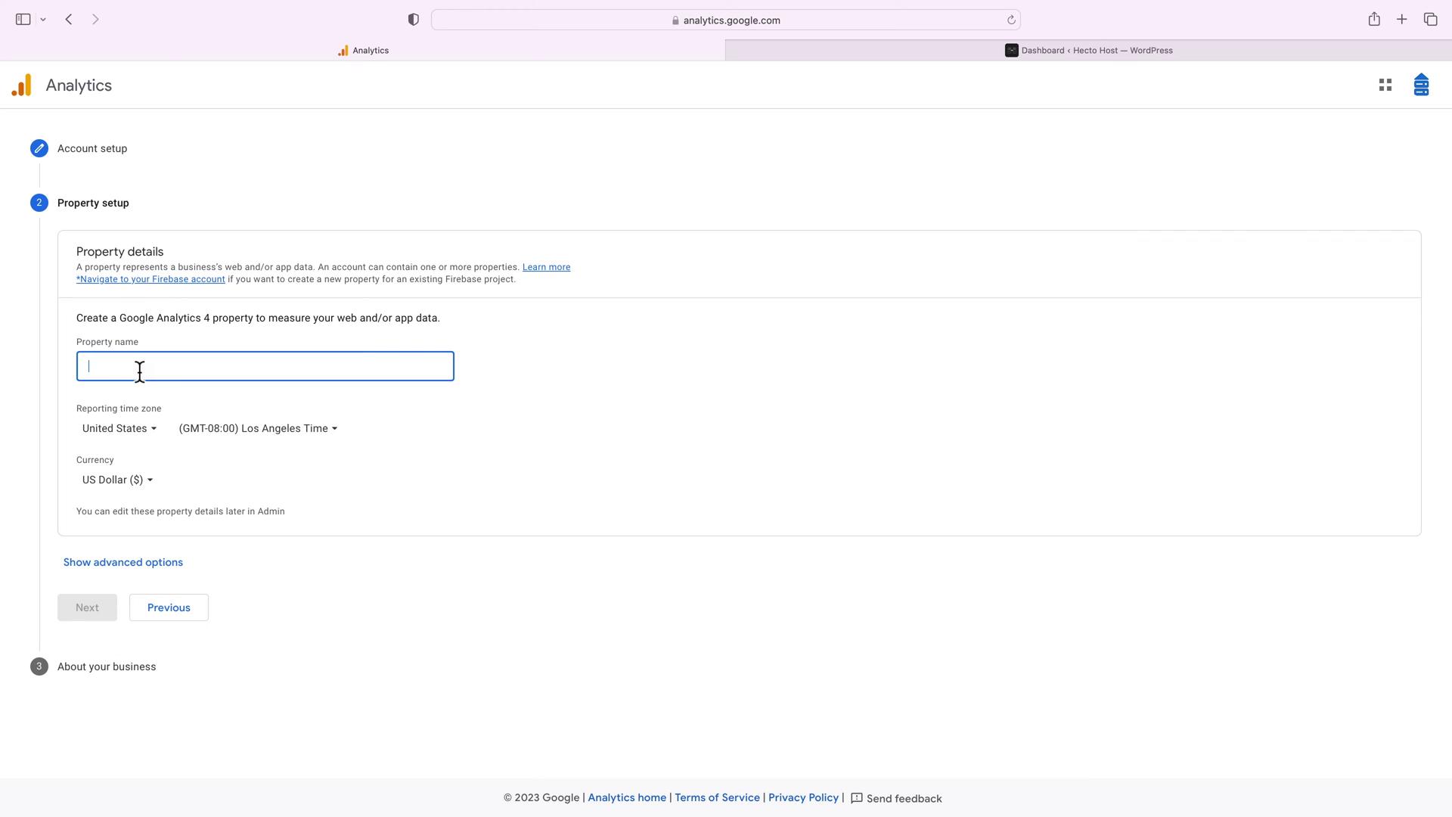
text(Hecto Host)
click(89, 609)
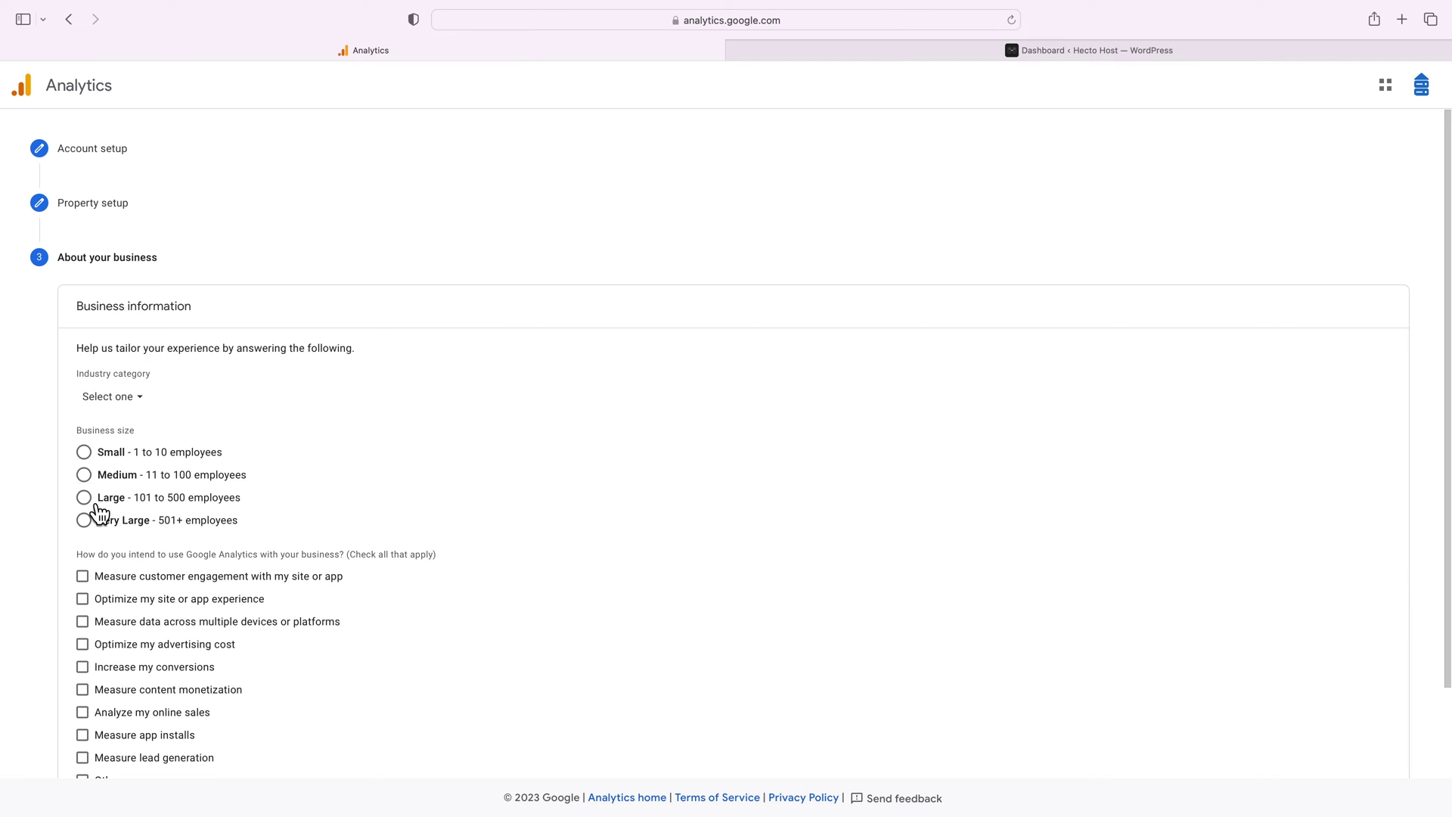
- Choose Small business size and the customer engagement goal, create the account, and accept the GDPR terms
click(84, 459)
click(83, 576)
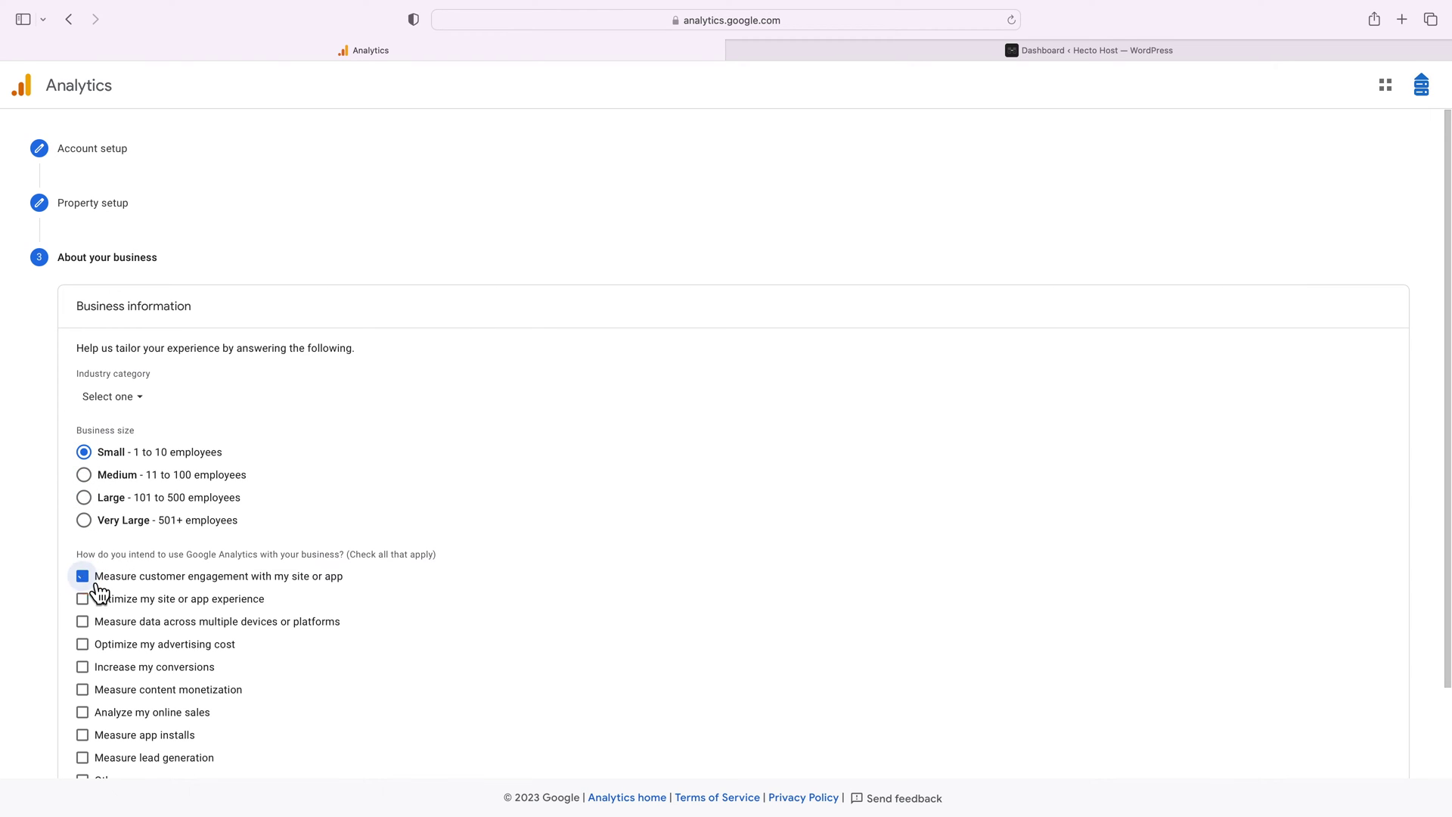
scroll(102, 592, down, 3)
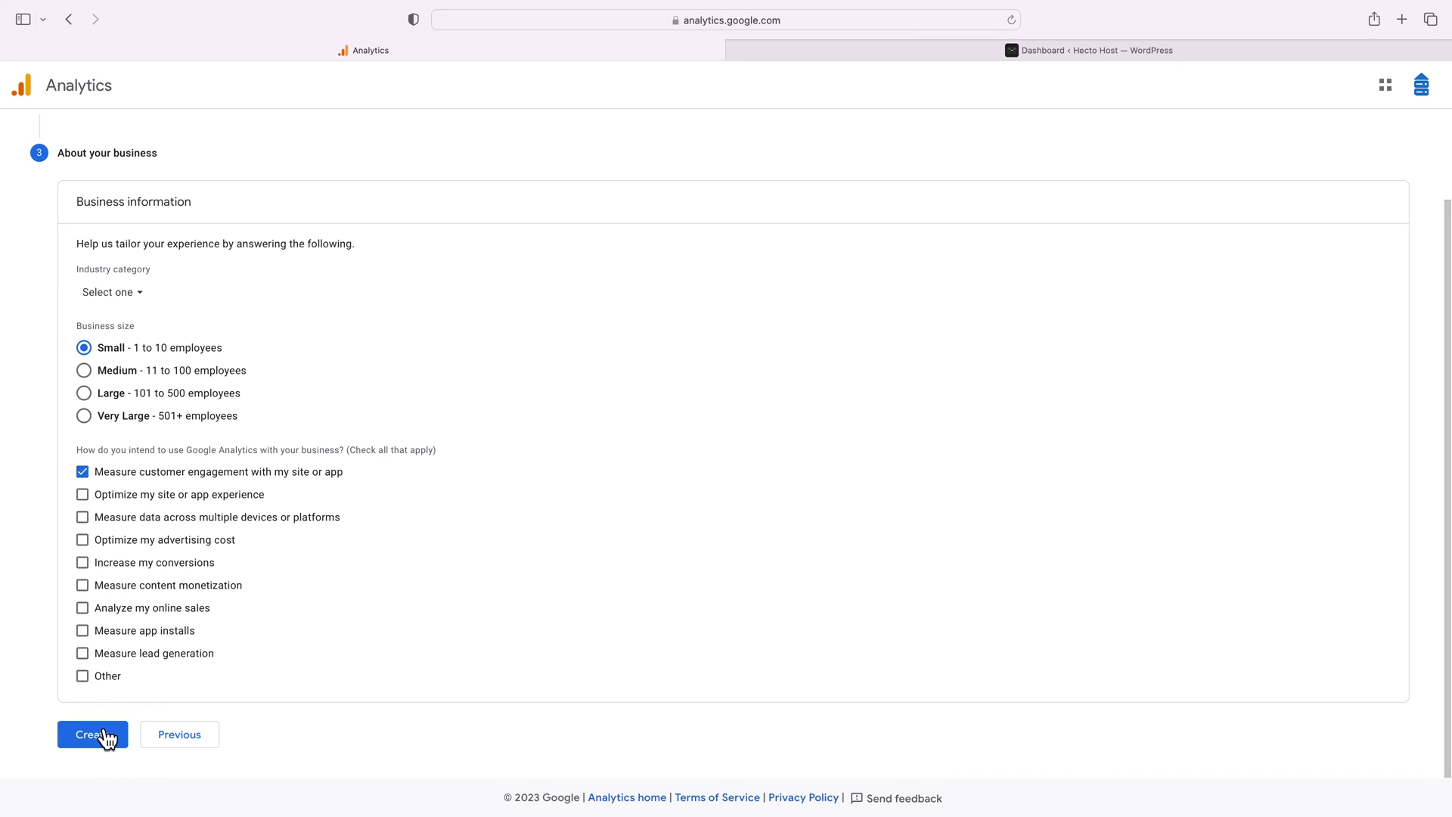
click(97, 741)
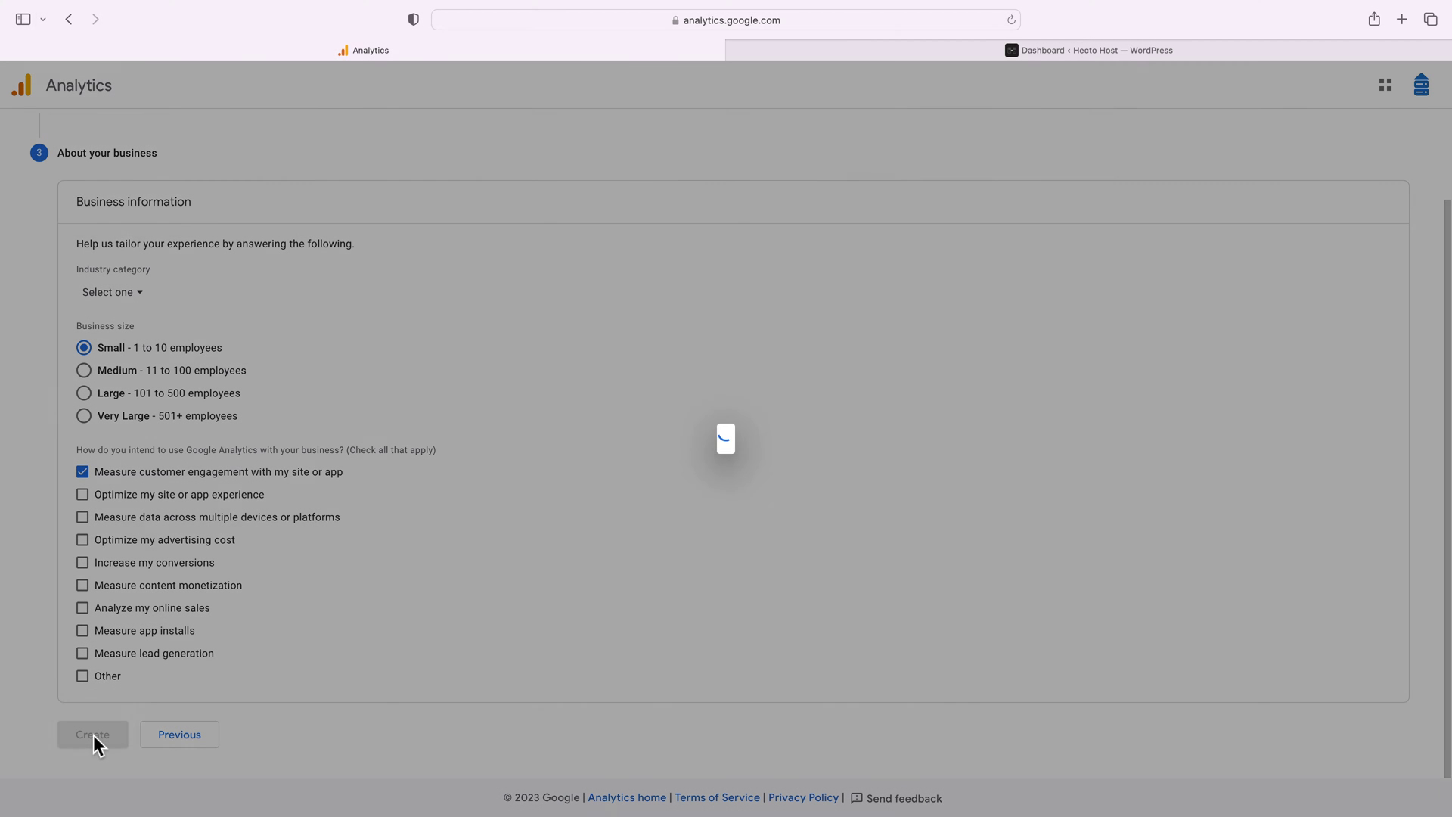
click(523, 549)
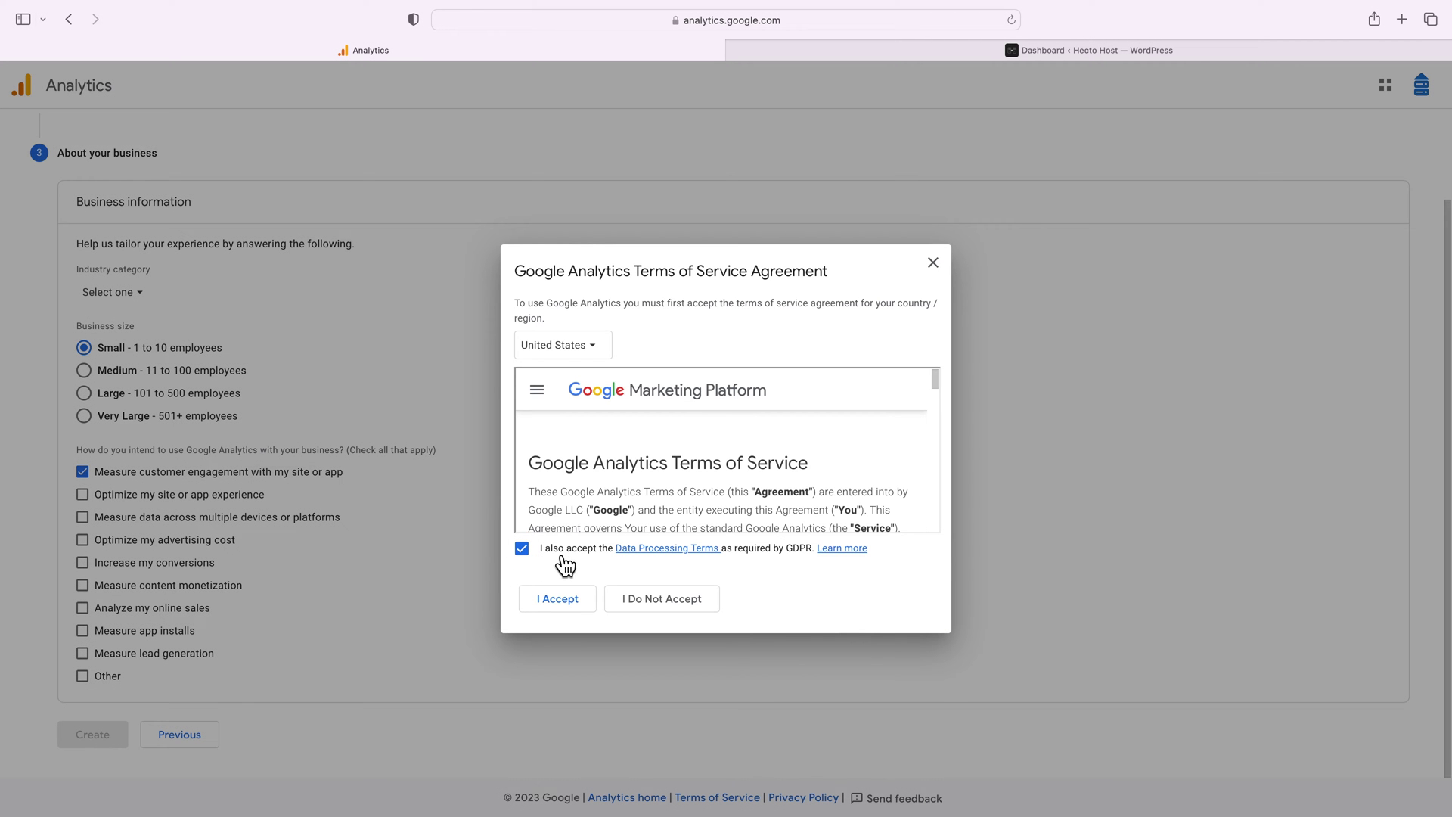
- Accept the Google Analytics Terms of Service and dismiss the Google Analytics 4 tour popup
click(564, 599)
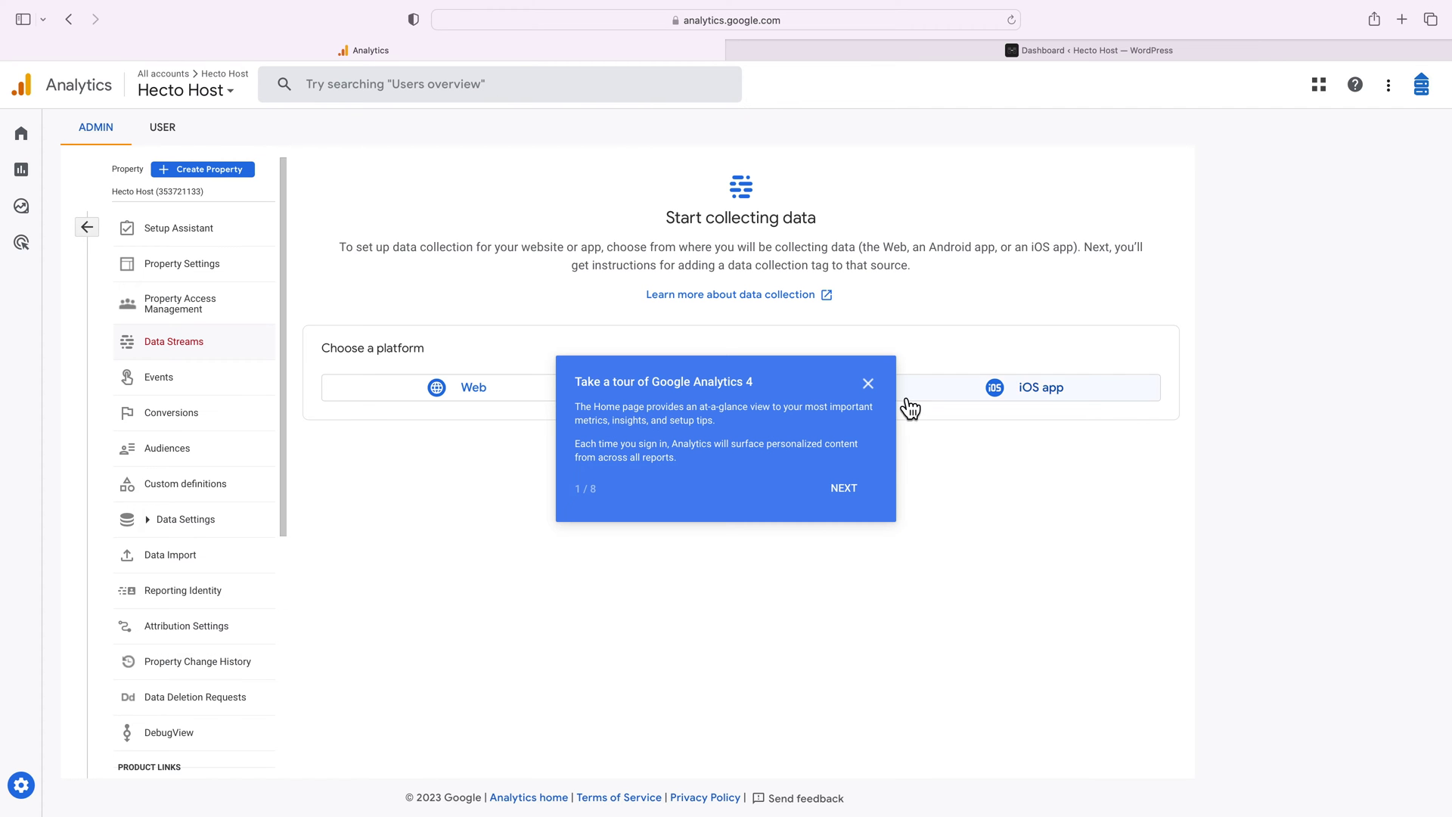
click(869, 385)
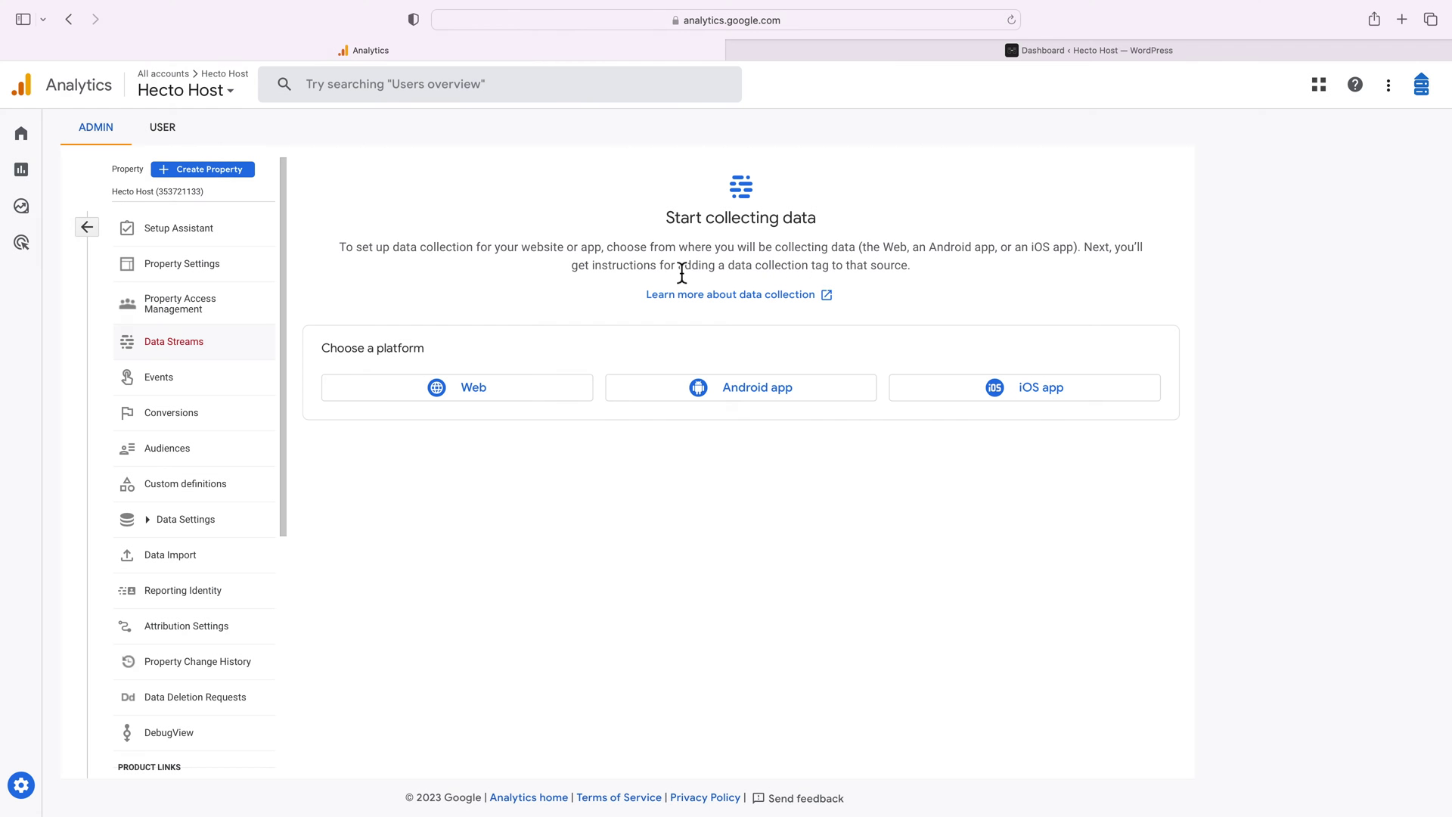
triple_click(685, 269)
click(573, 308)
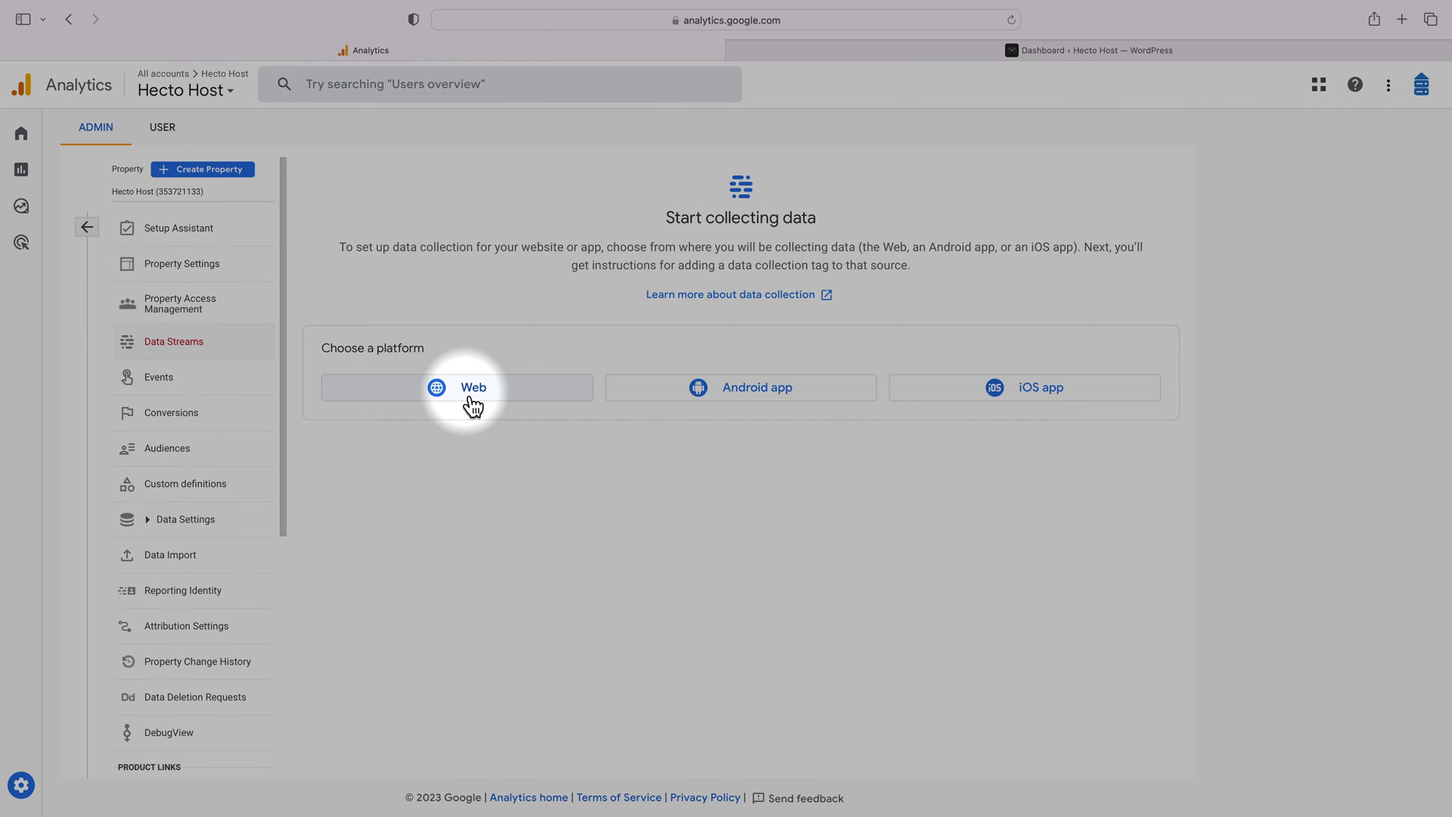
click(468, 401)
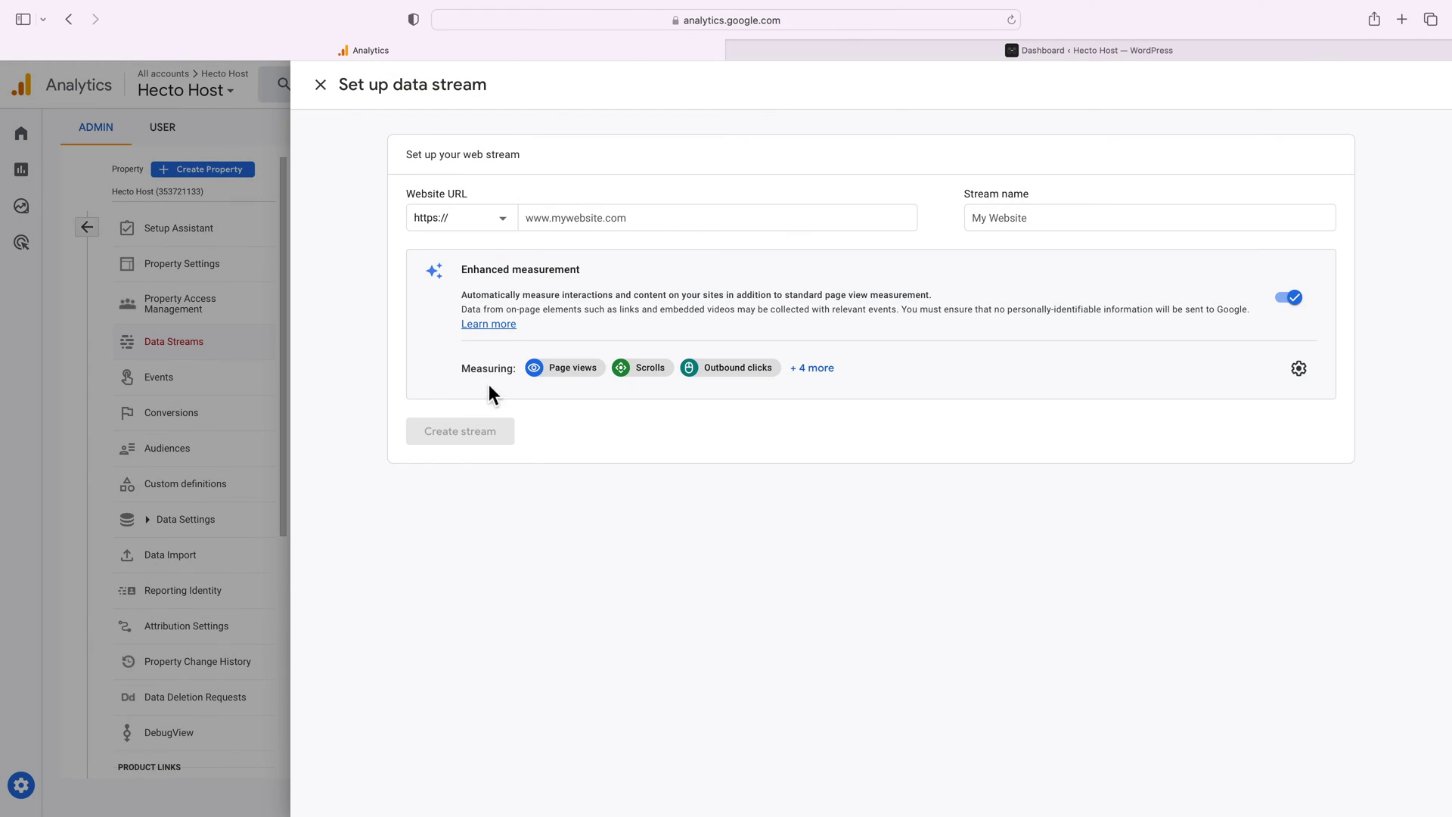
click(583, 226)
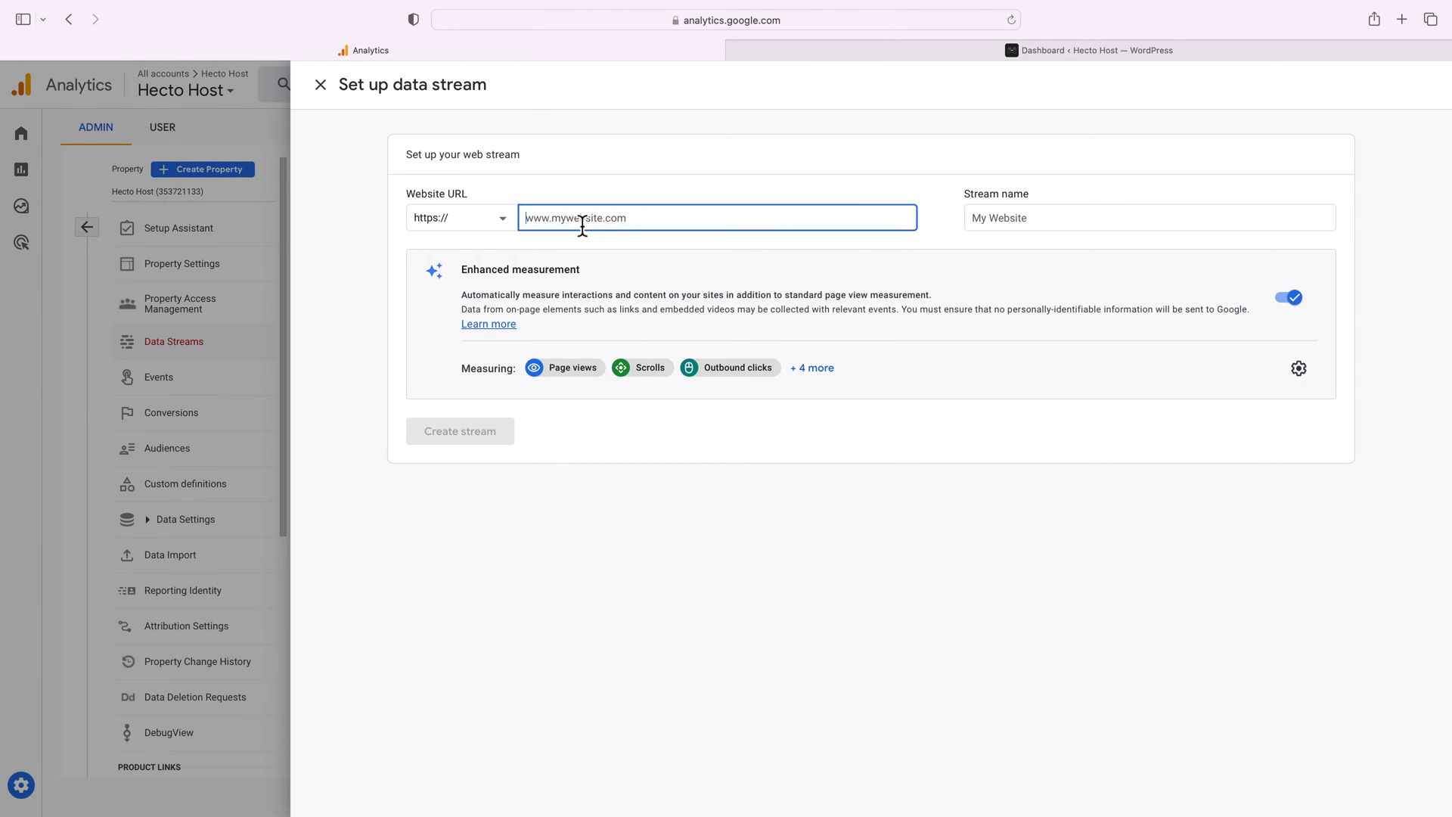
text(www.)
click(1150, 217)
text(Hecto Host)
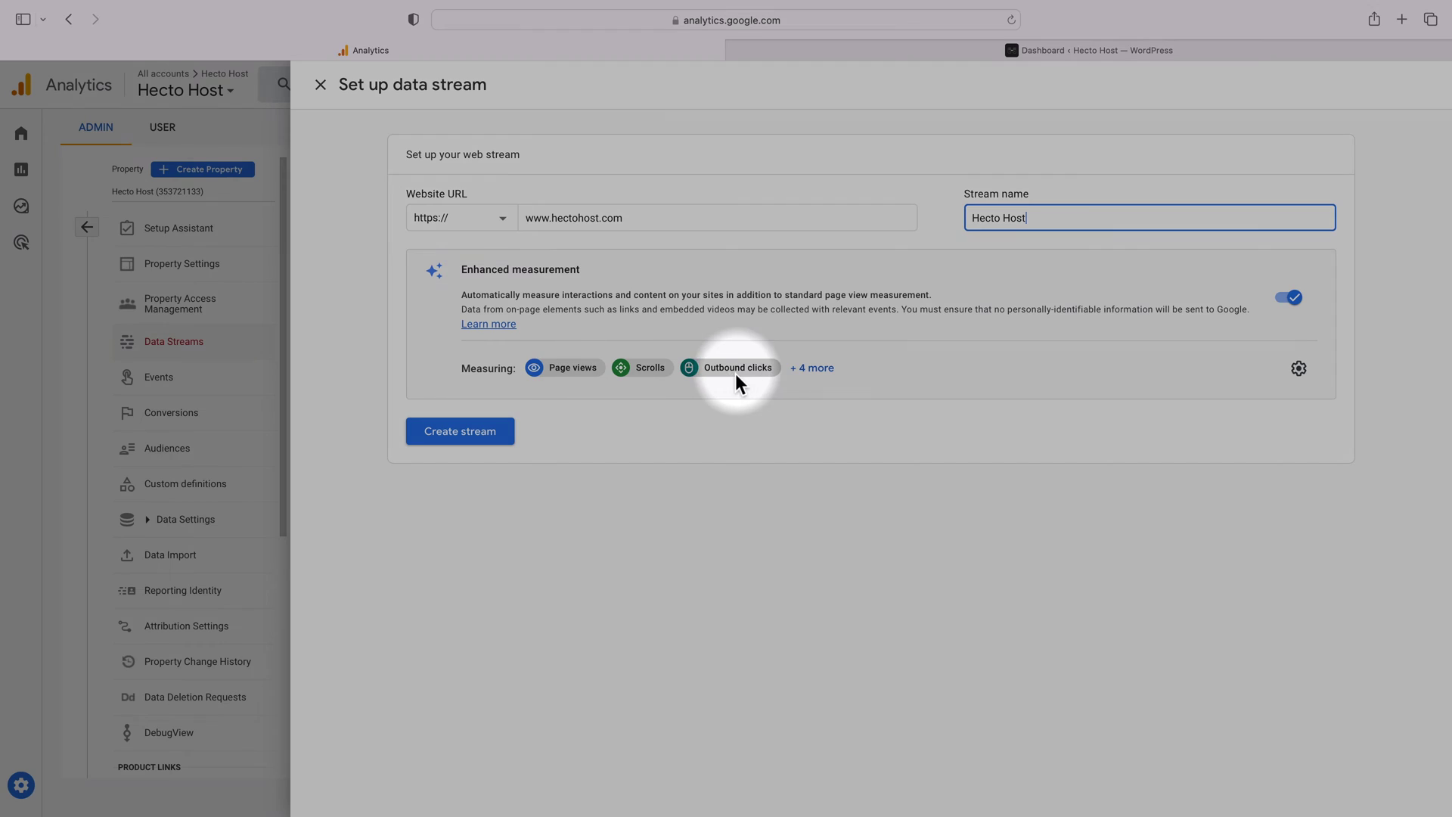
click(814, 375)
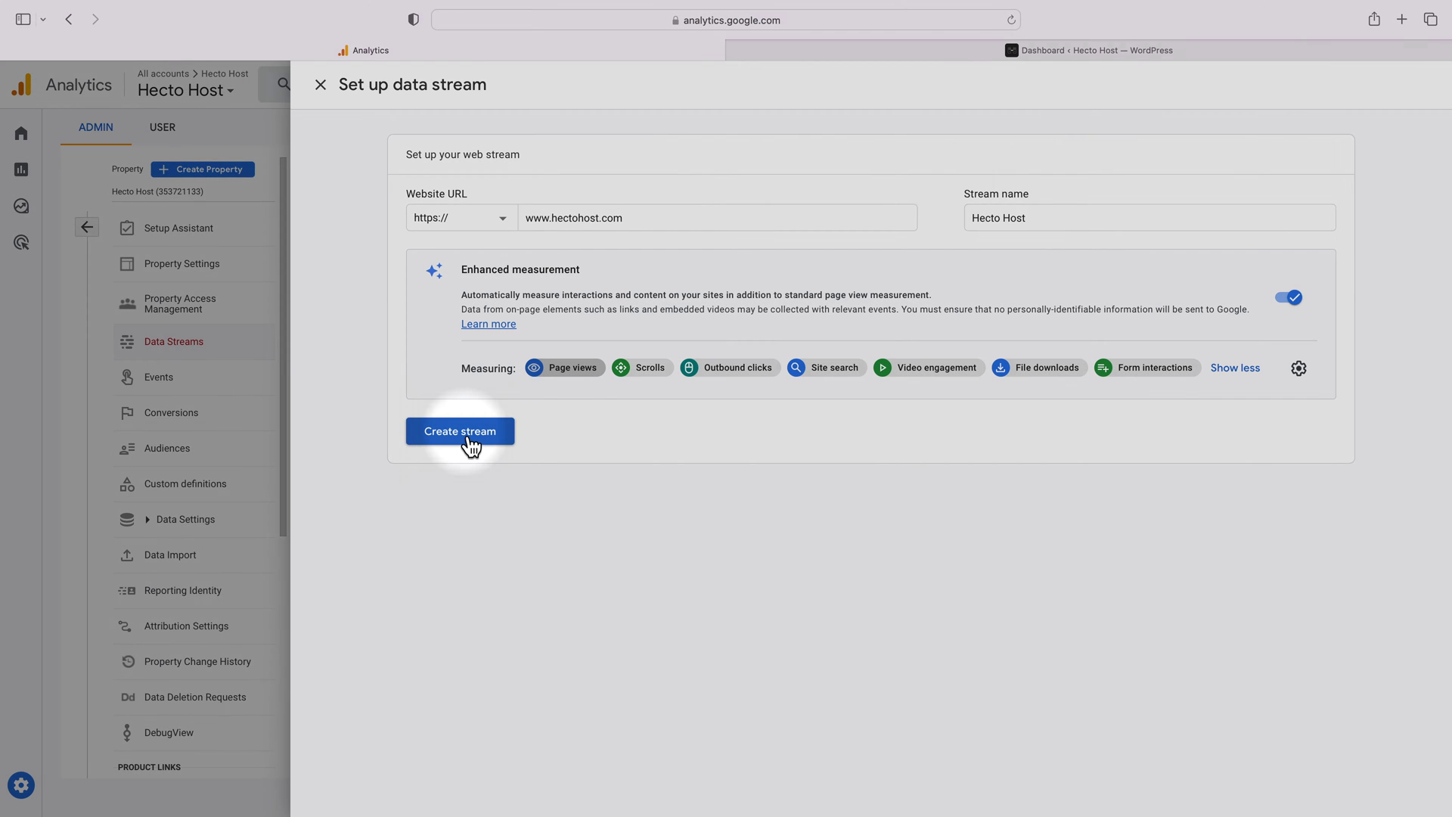
click(470, 441)
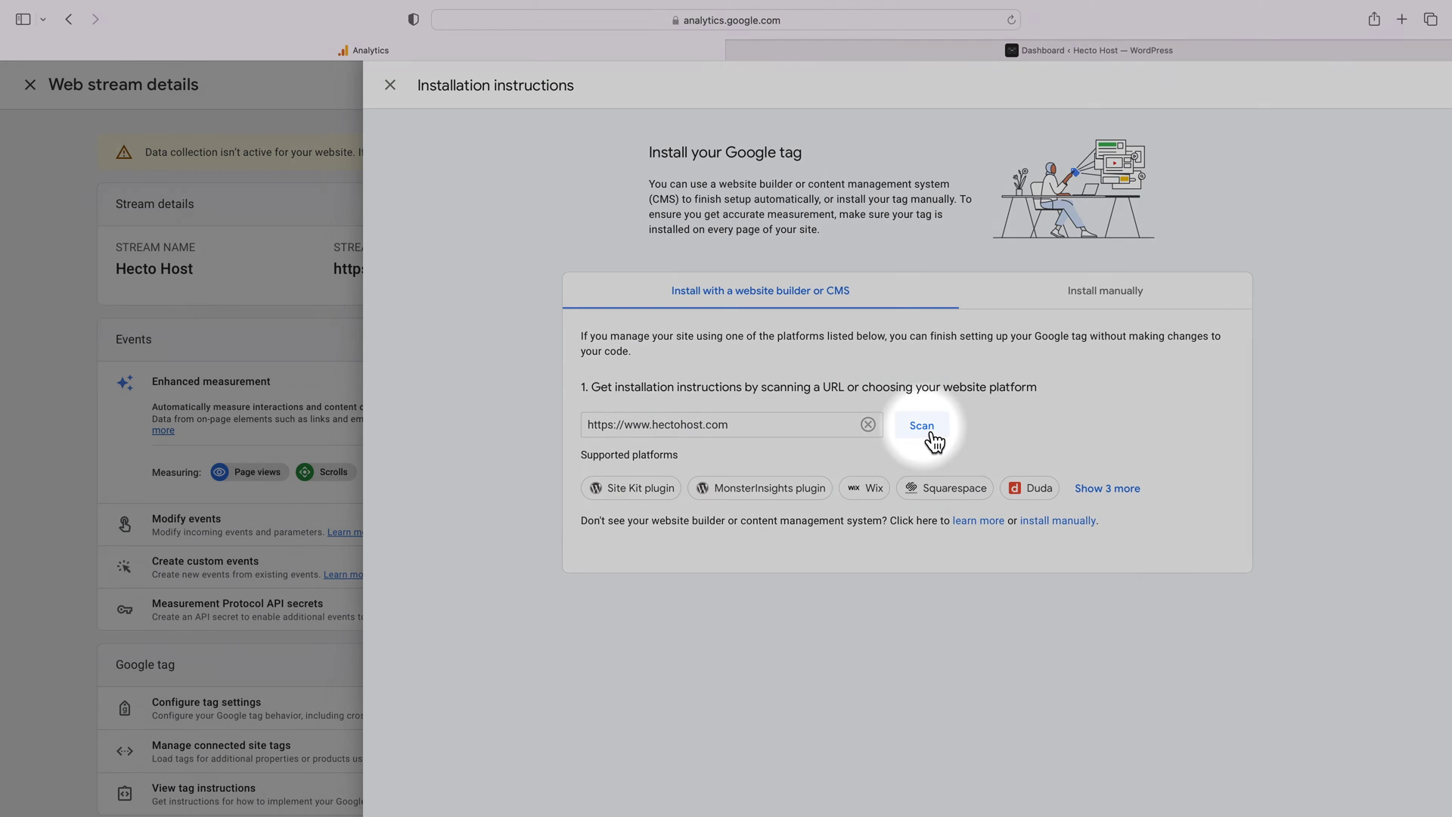
click(938, 438)
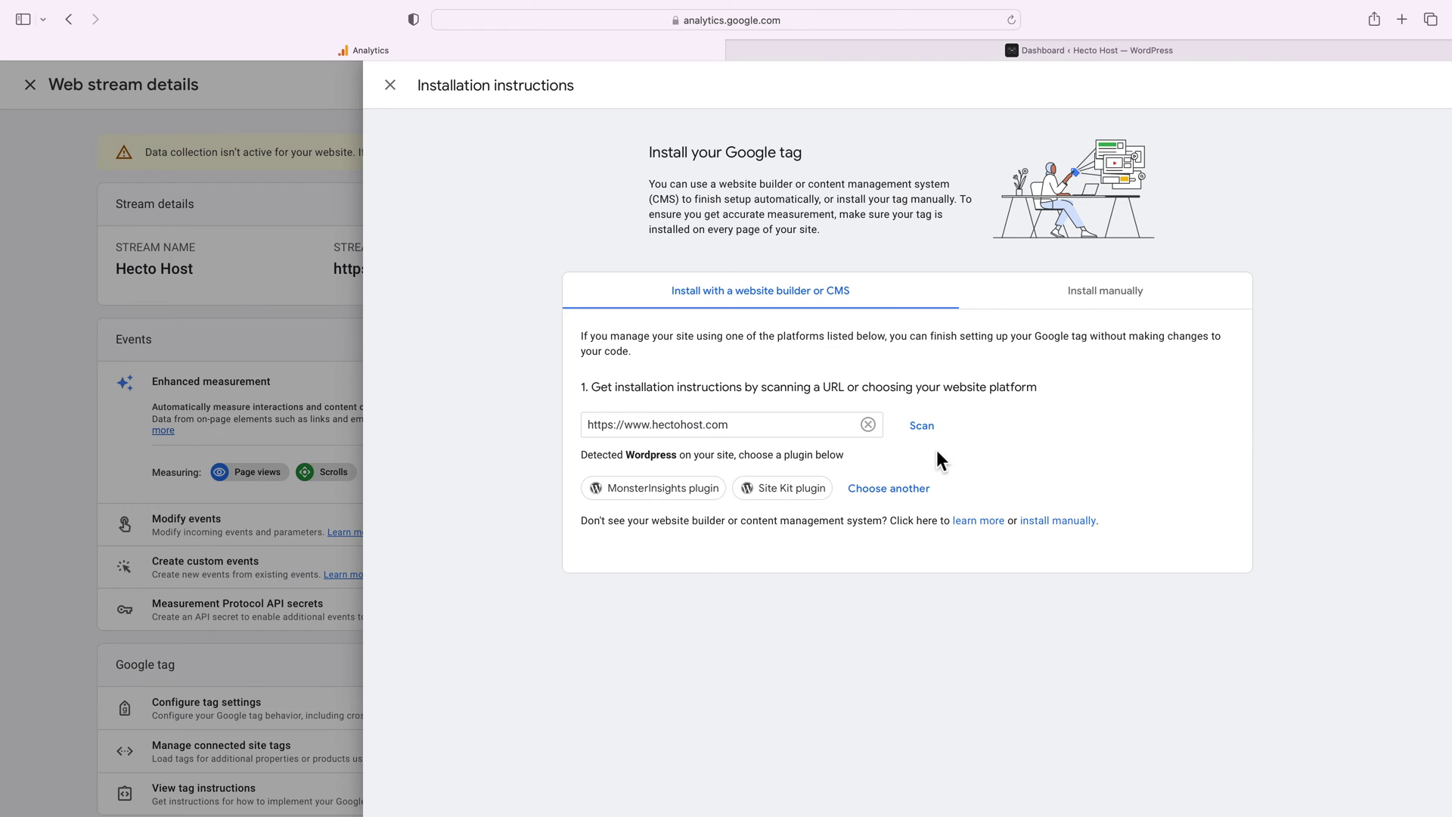
triple_click(642, 458)
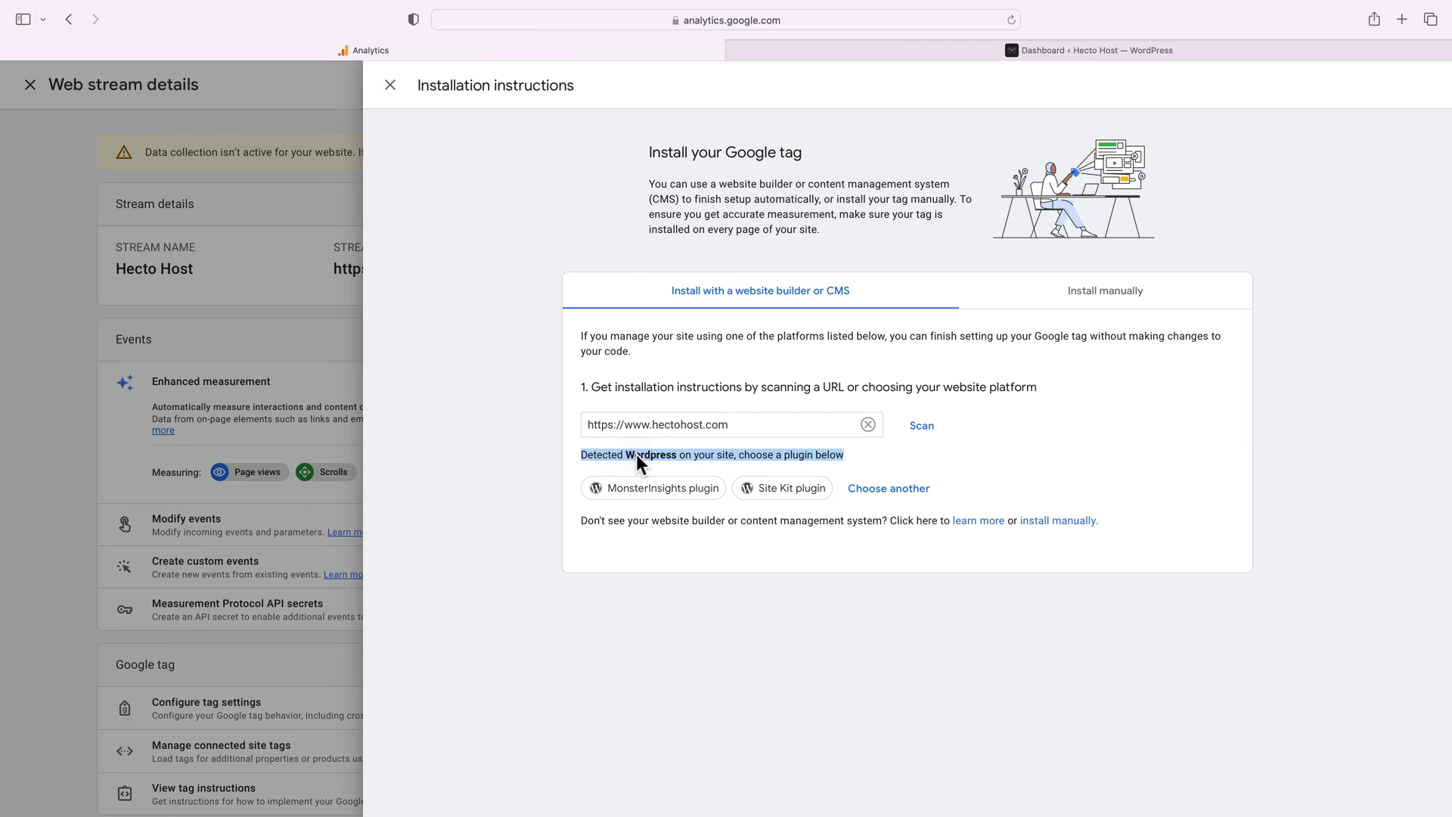
click(711, 462)
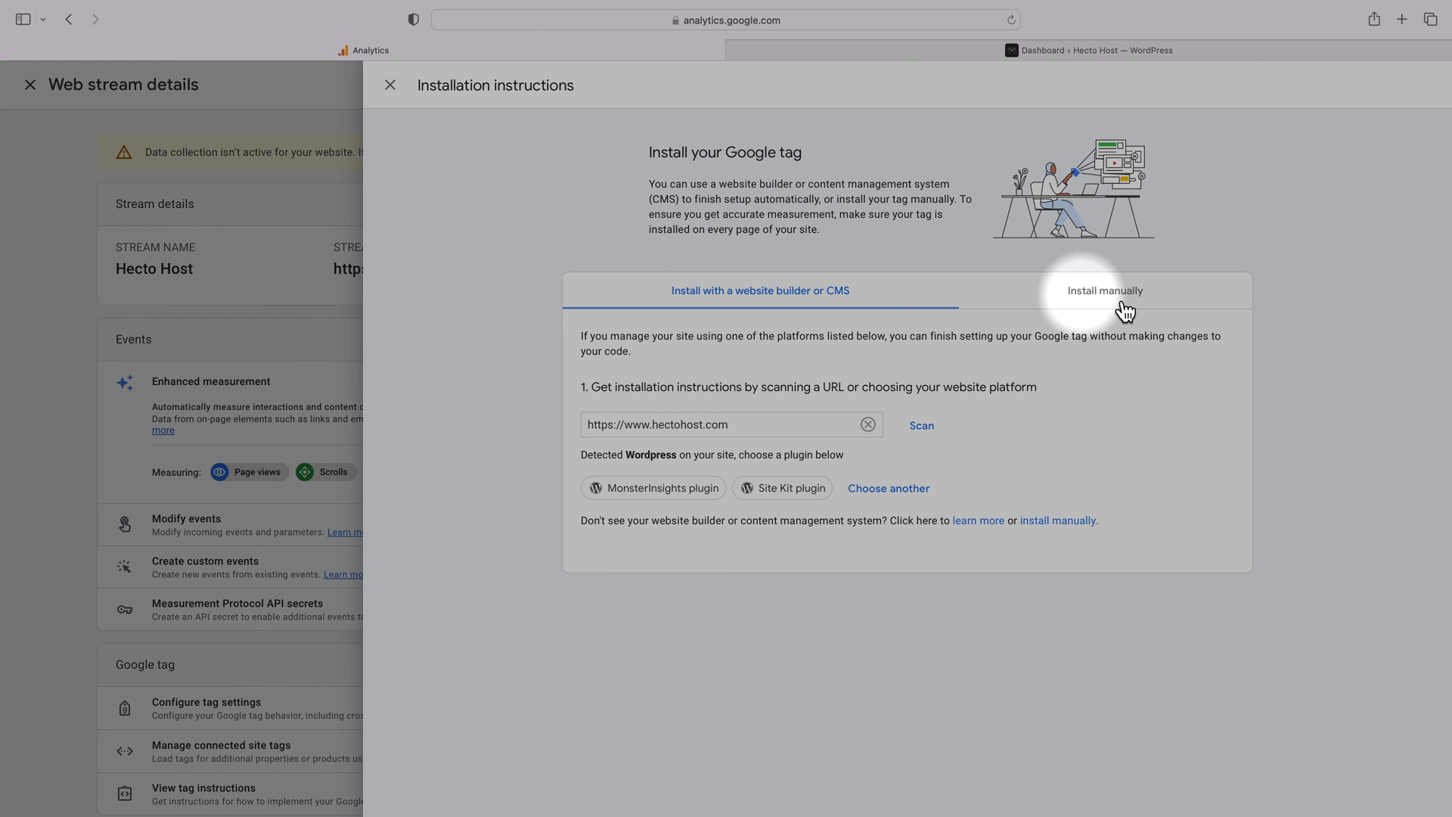
click(1118, 299)
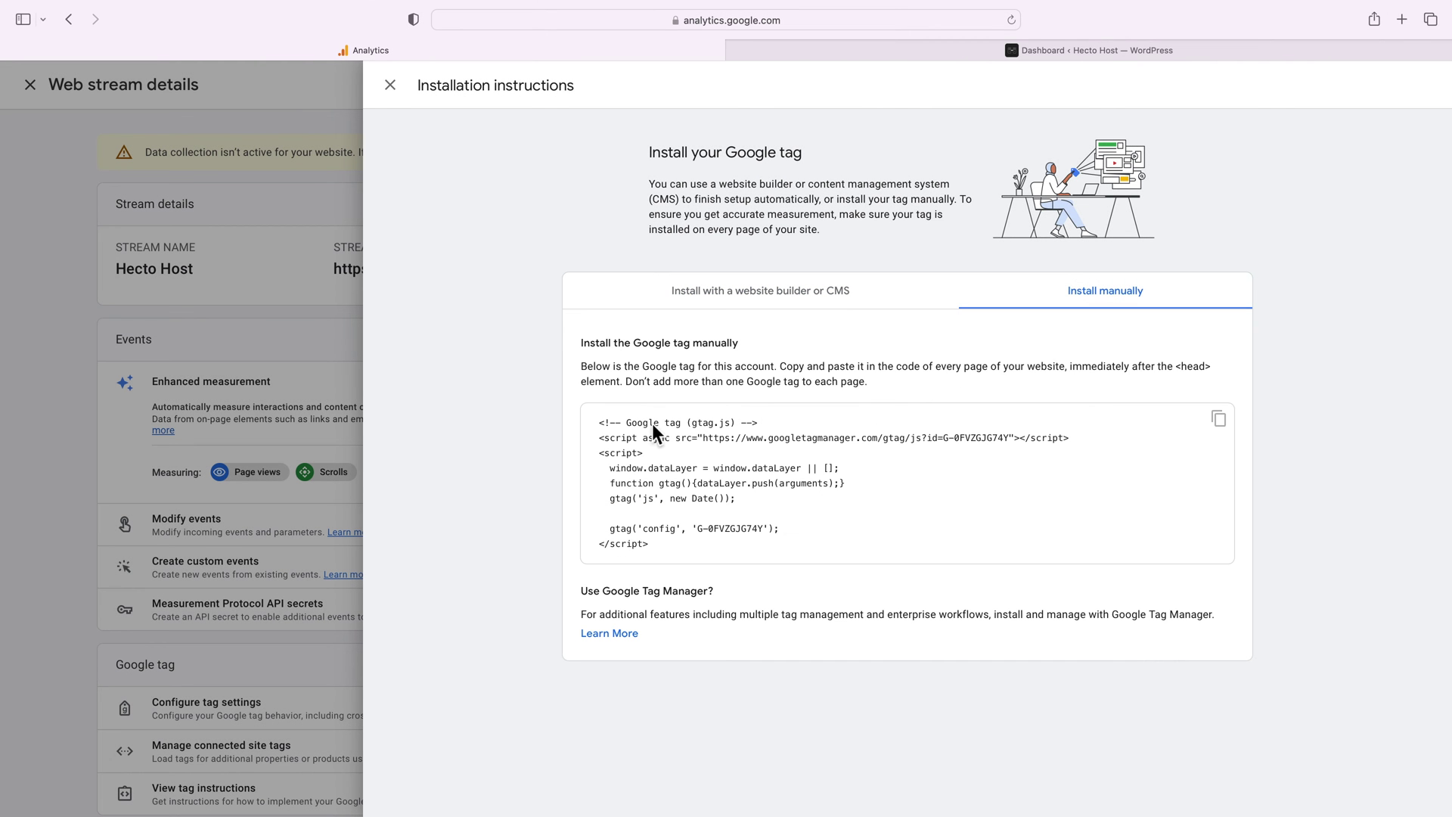
- Select and copy the full gtag.js Google tag code snippet
drag(598, 425, 667, 560)
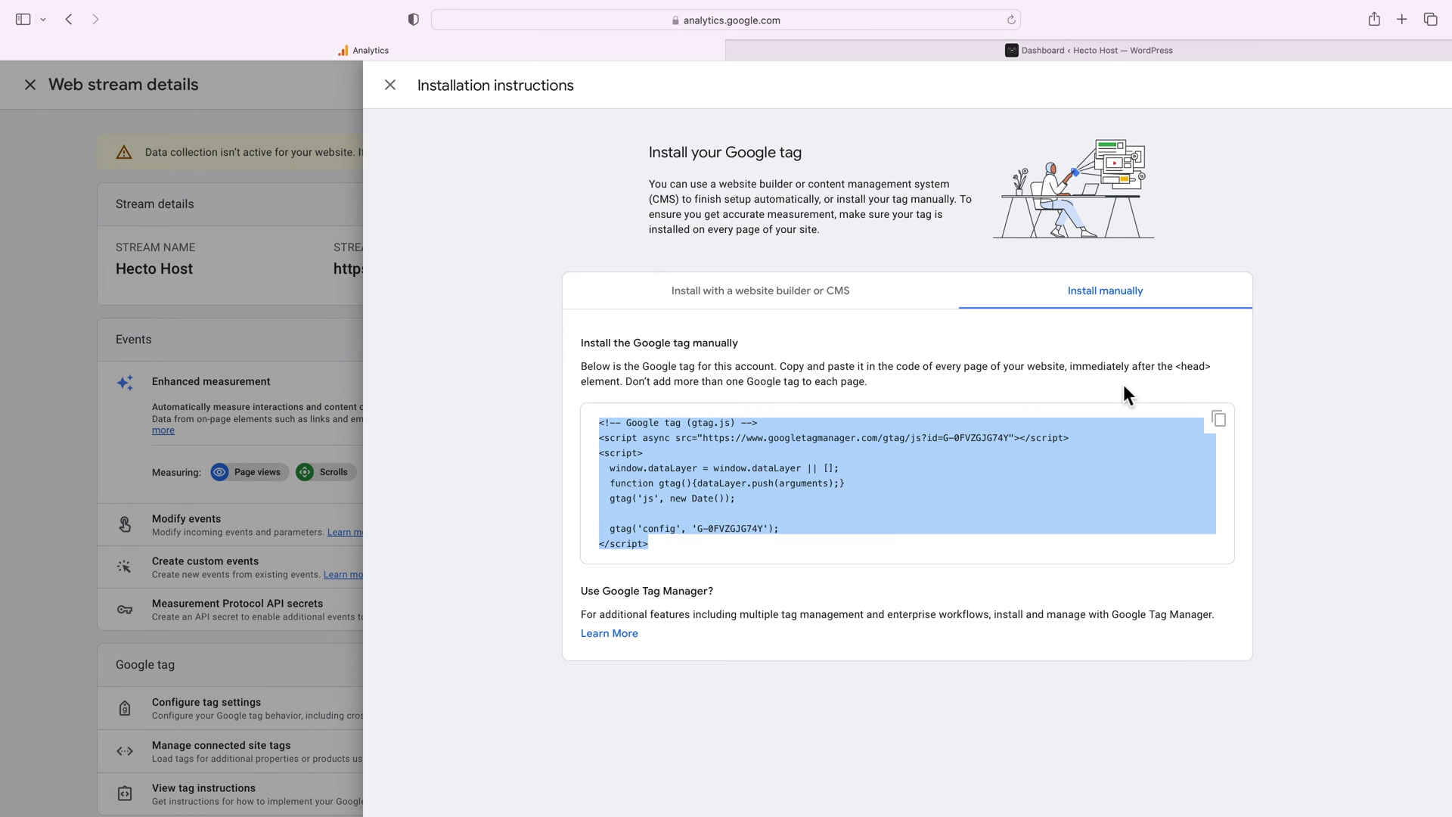
right_click(673, 495)
click(698, 567)
- Paste the Google tag snippet on a new line after <head> in Astra's header.php and save the file
click(1080, 50)
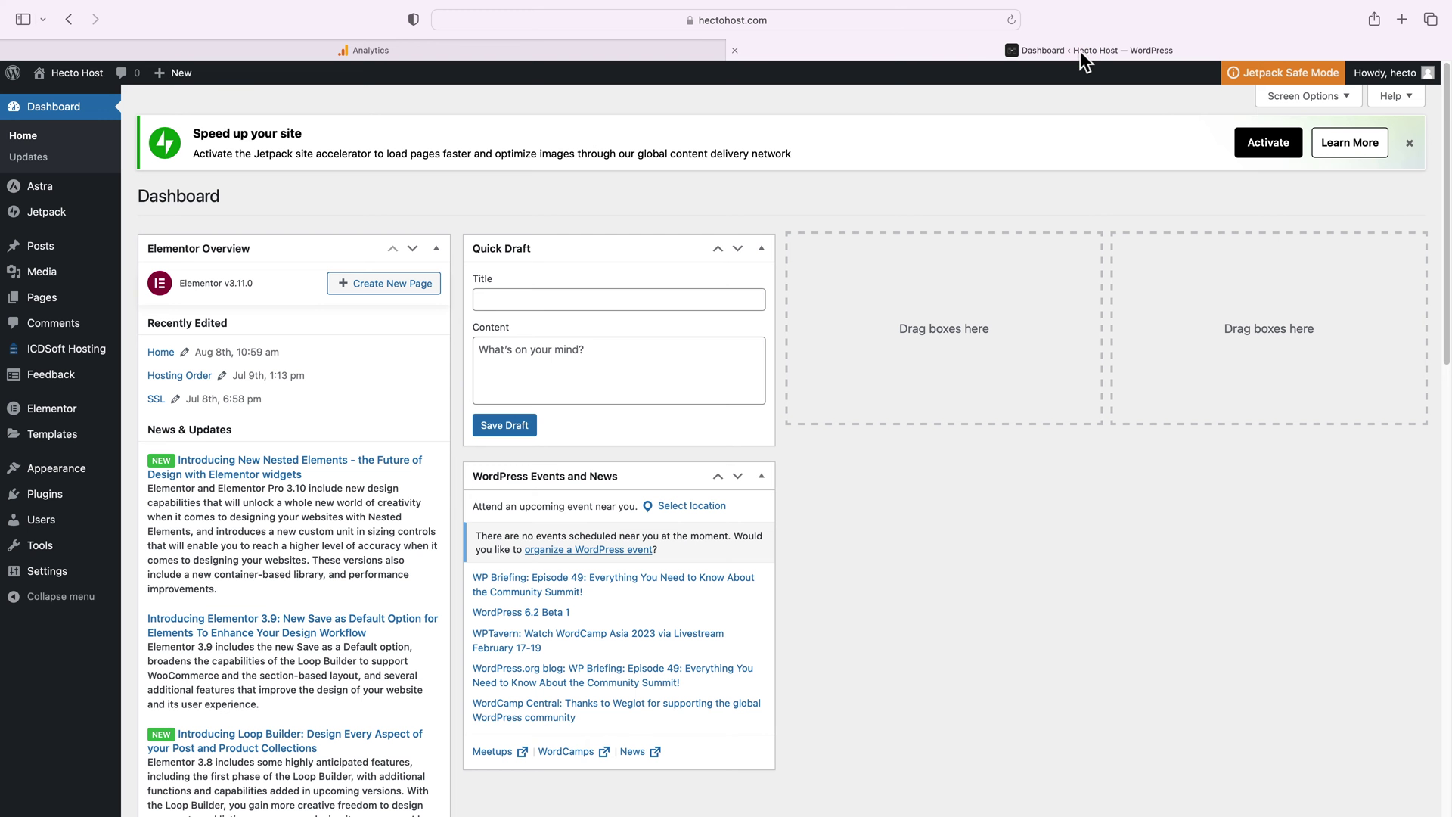
mouse_move(68, 475)
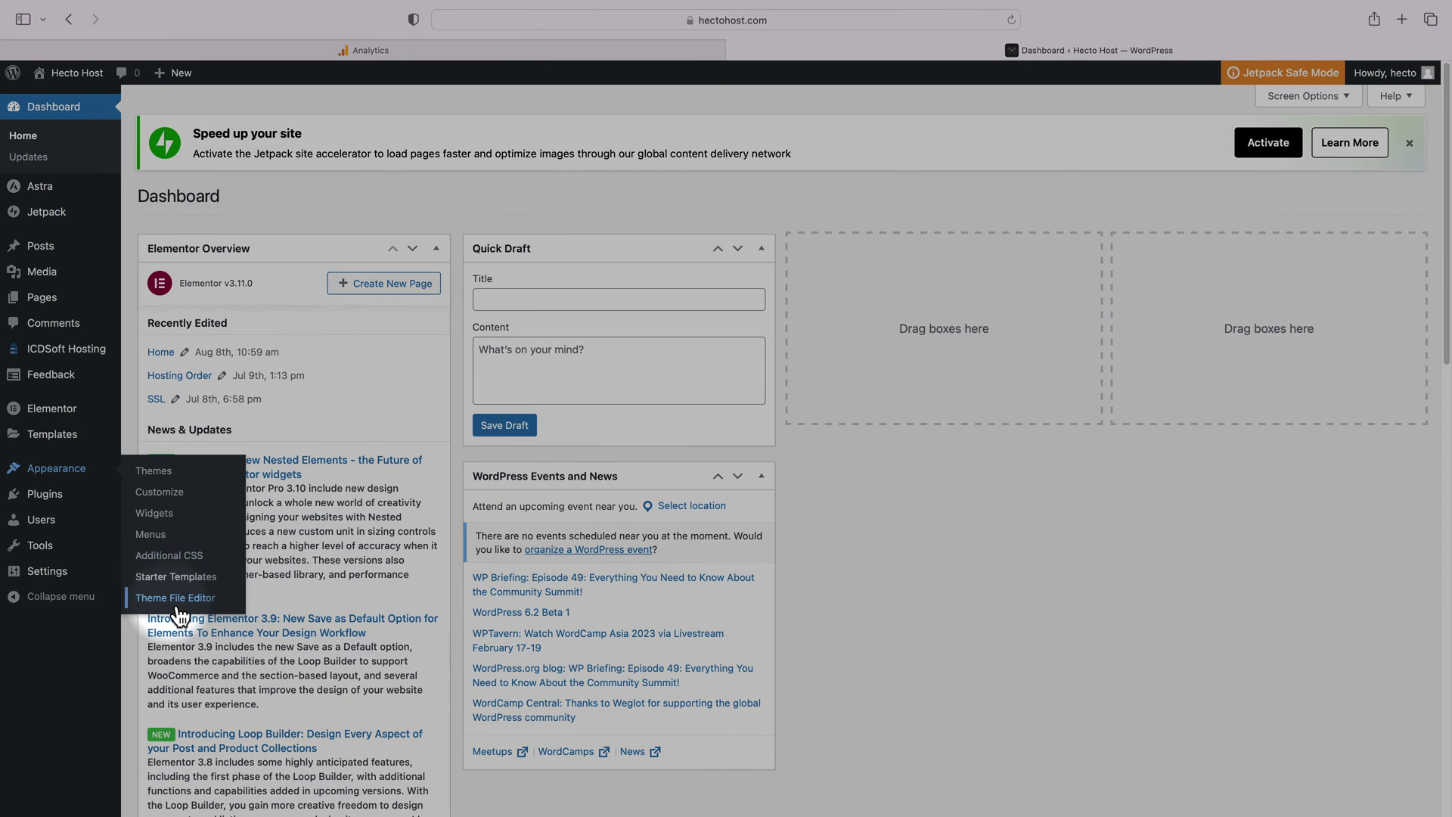
click(177, 603)
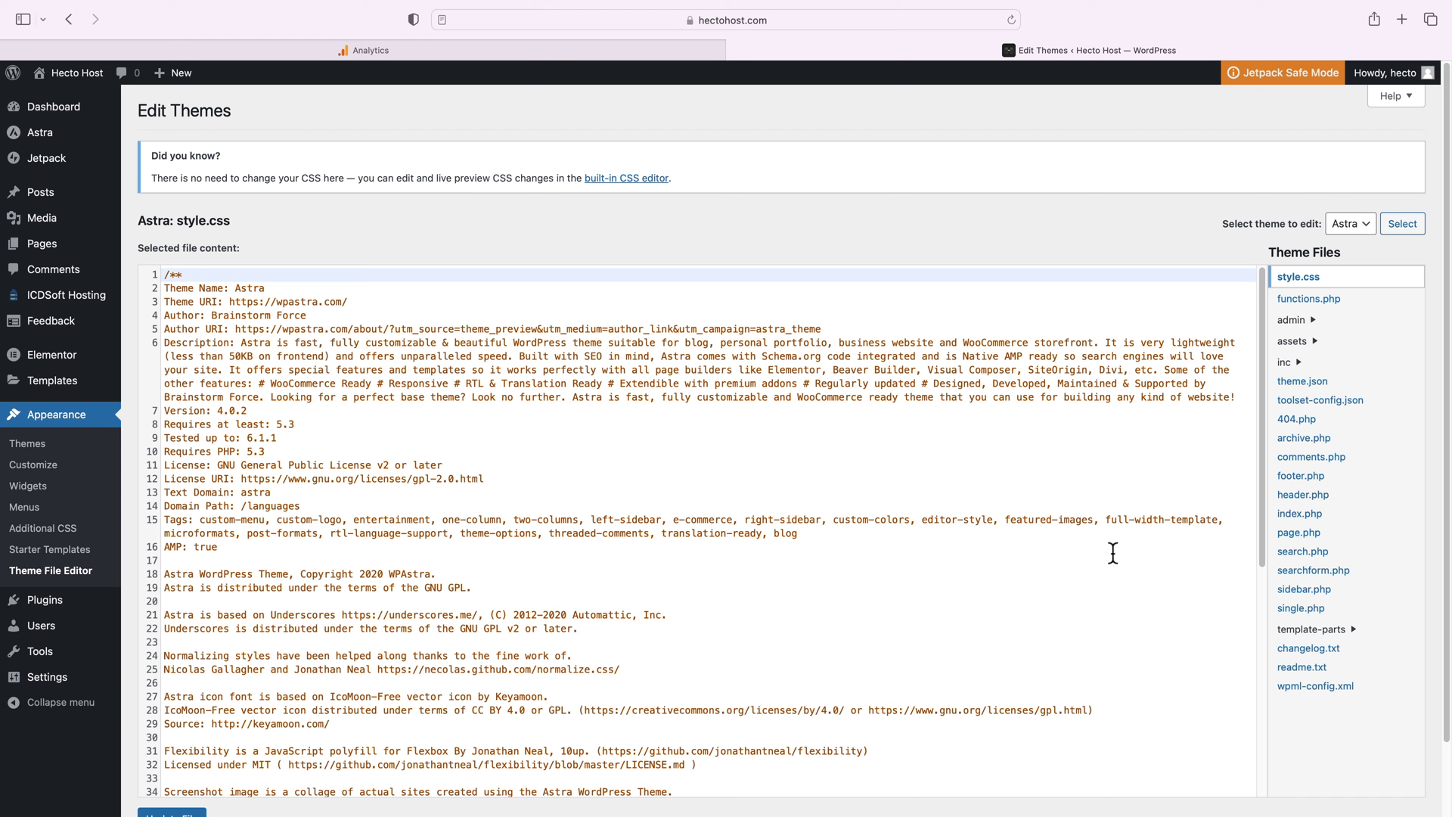
click(1308, 499)
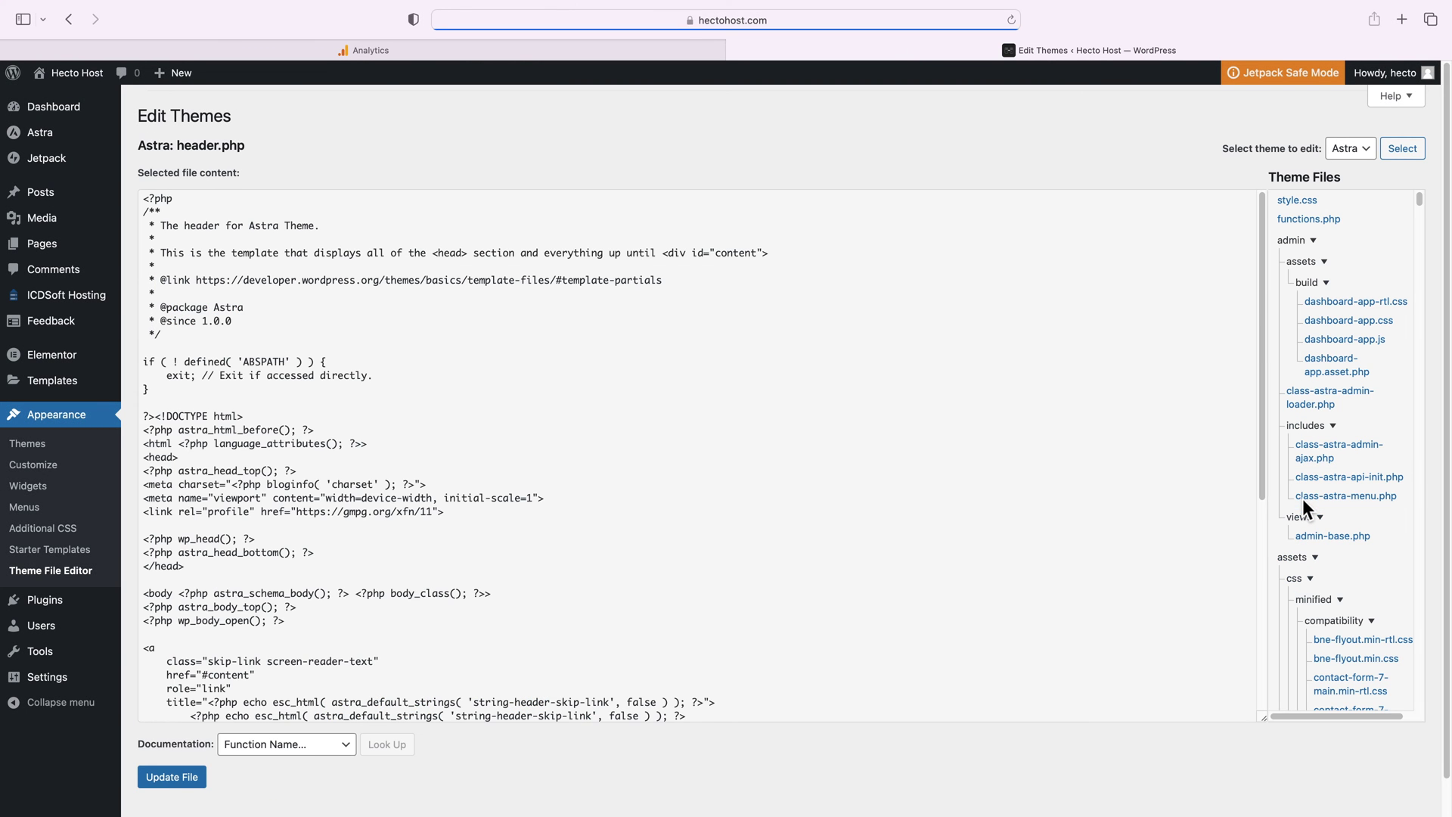
click(383, 470)
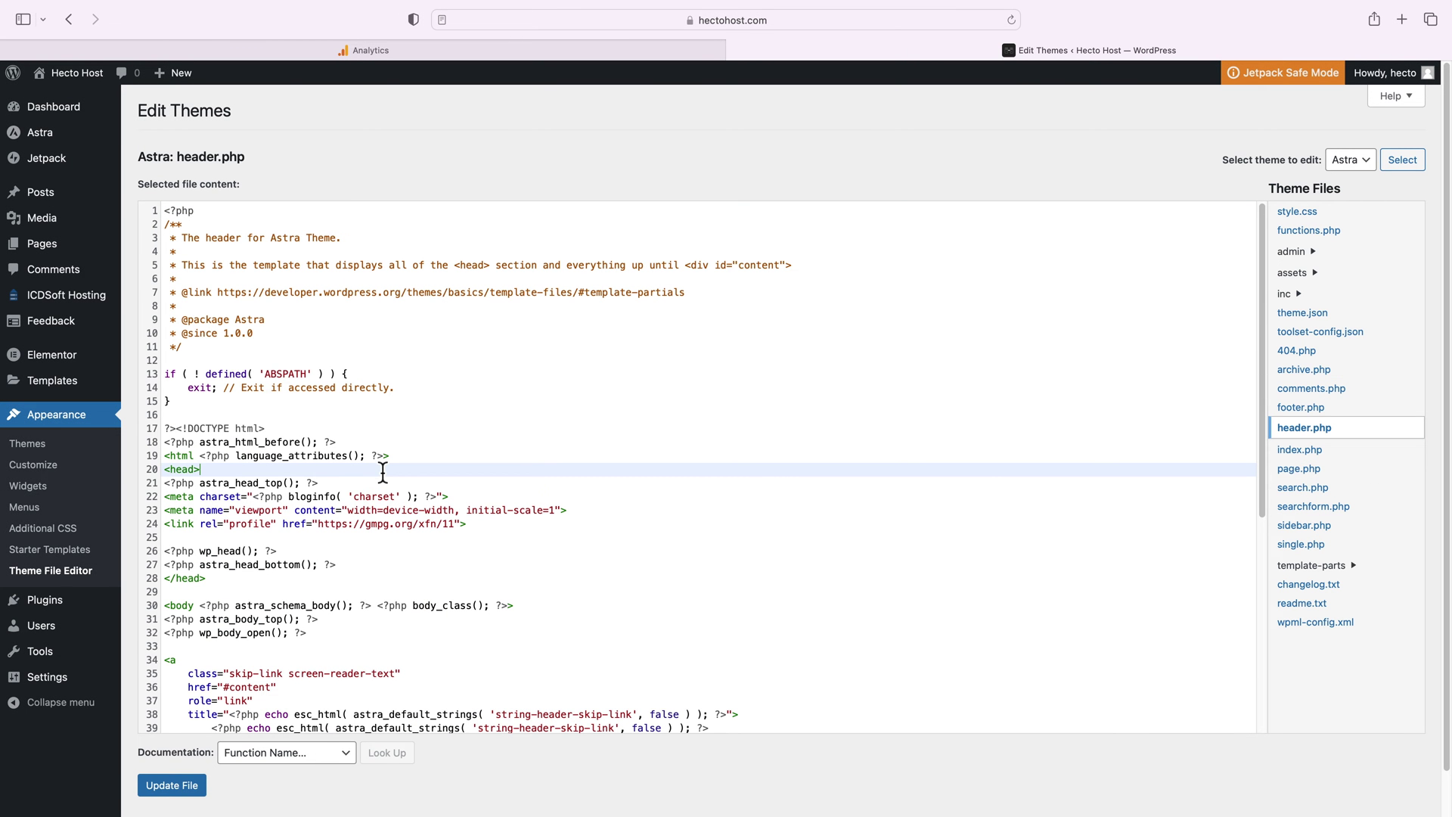
key(Return)
key(super+v)
drag(189, 483, 401, 590)
click(410, 580)
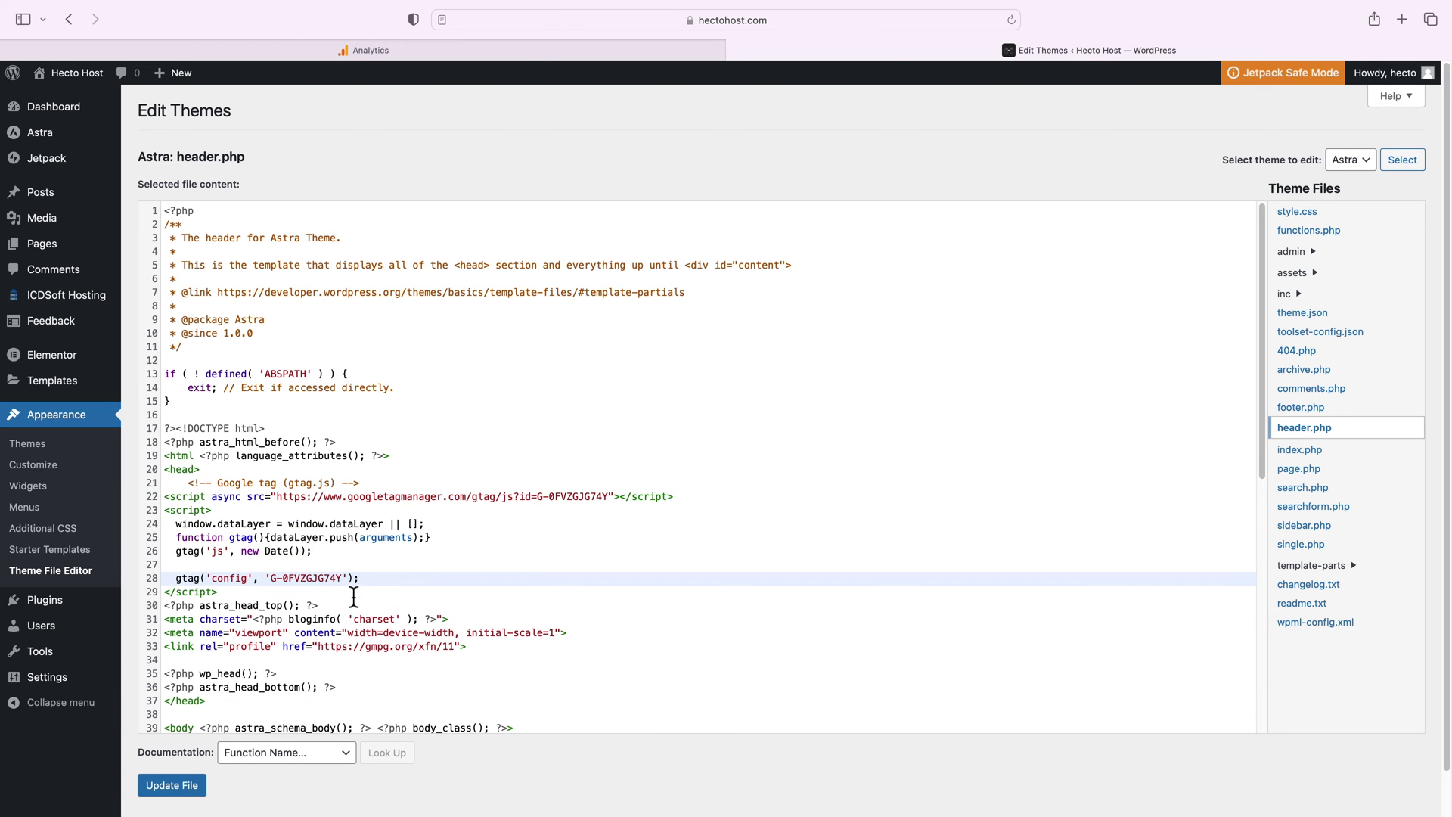
click(188, 784)
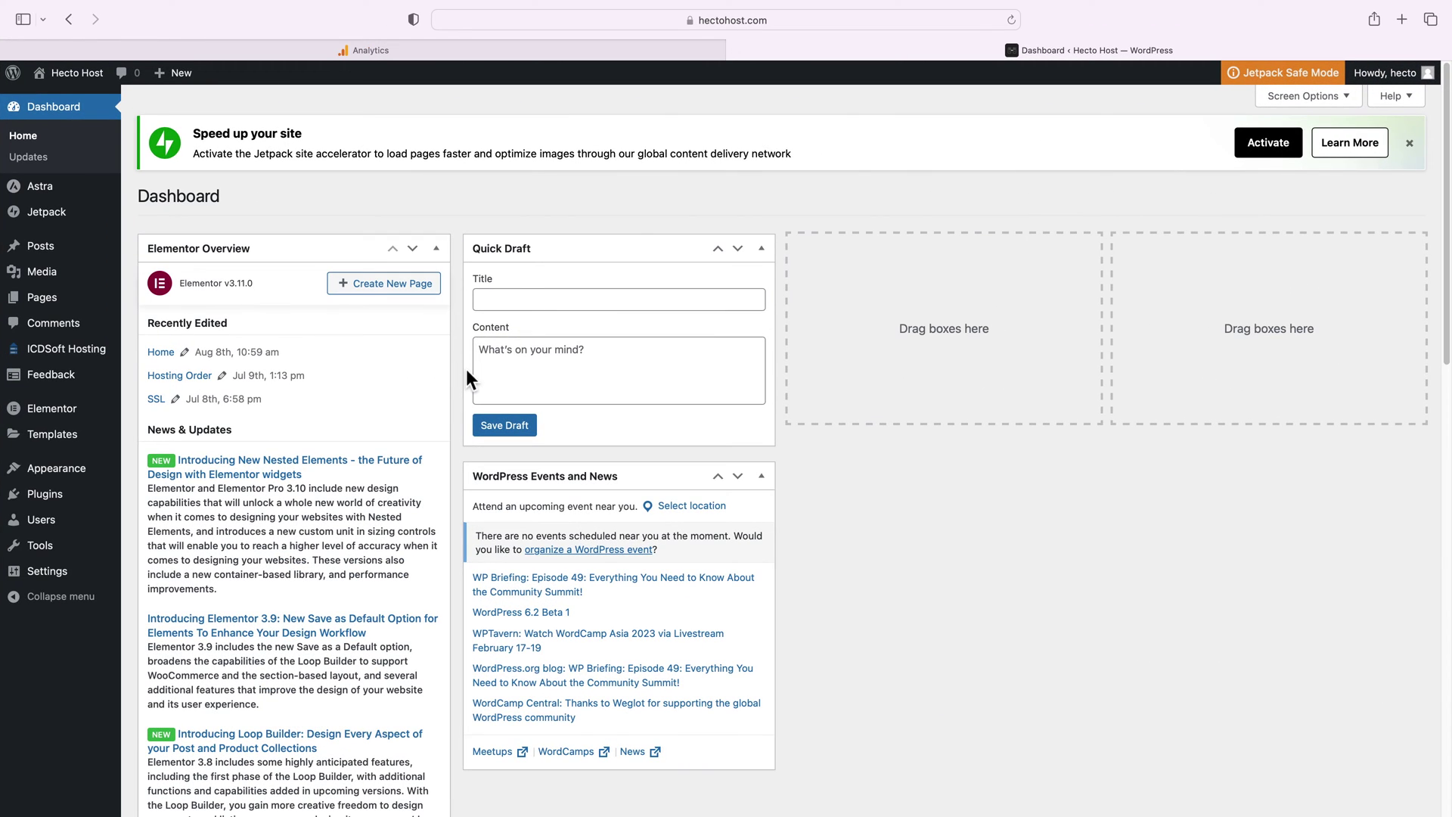
- Search plugins for 'site kit', then install and activate Site Kit by Google
mouse_move(71, 500)
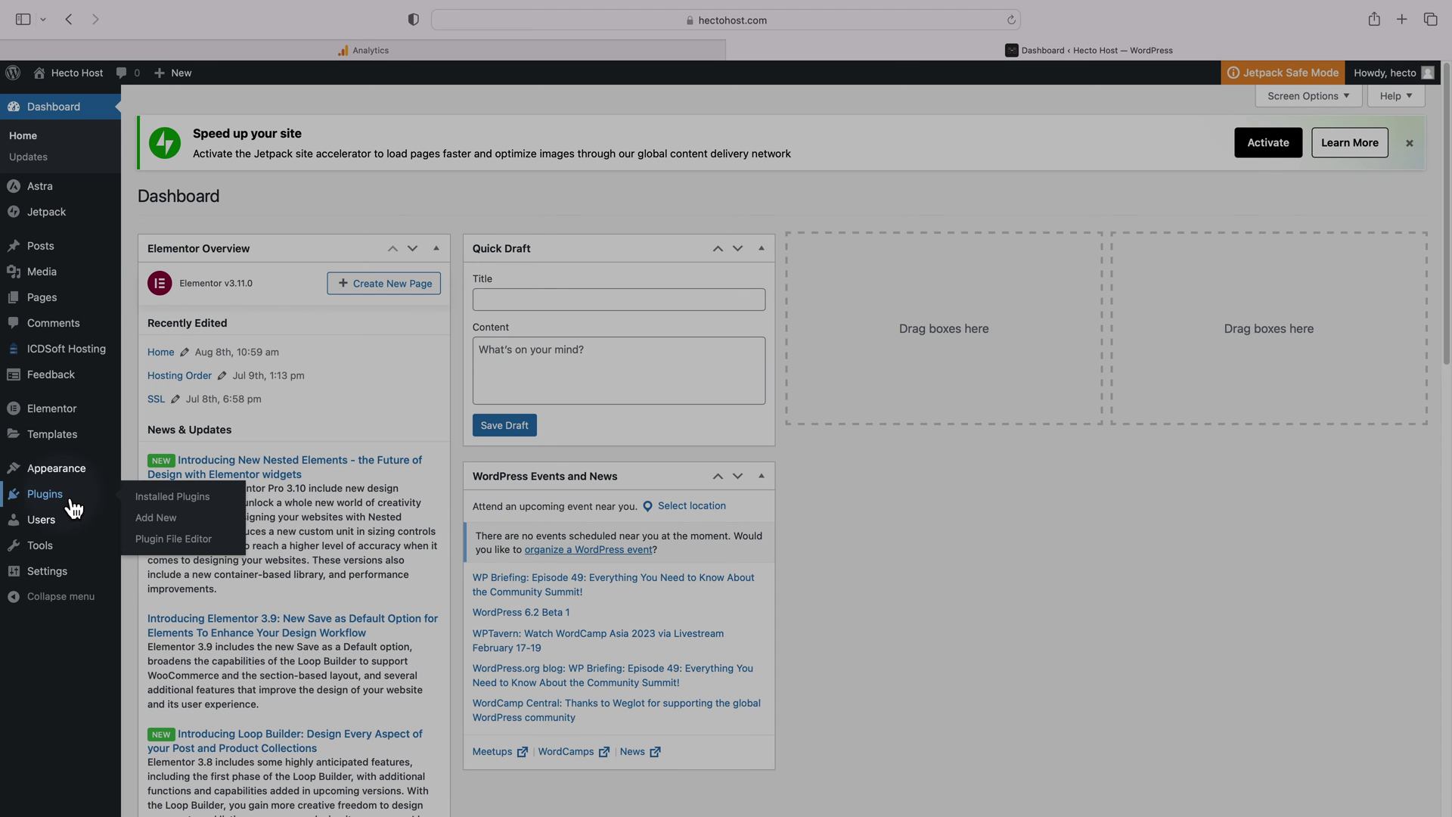
click(171, 522)
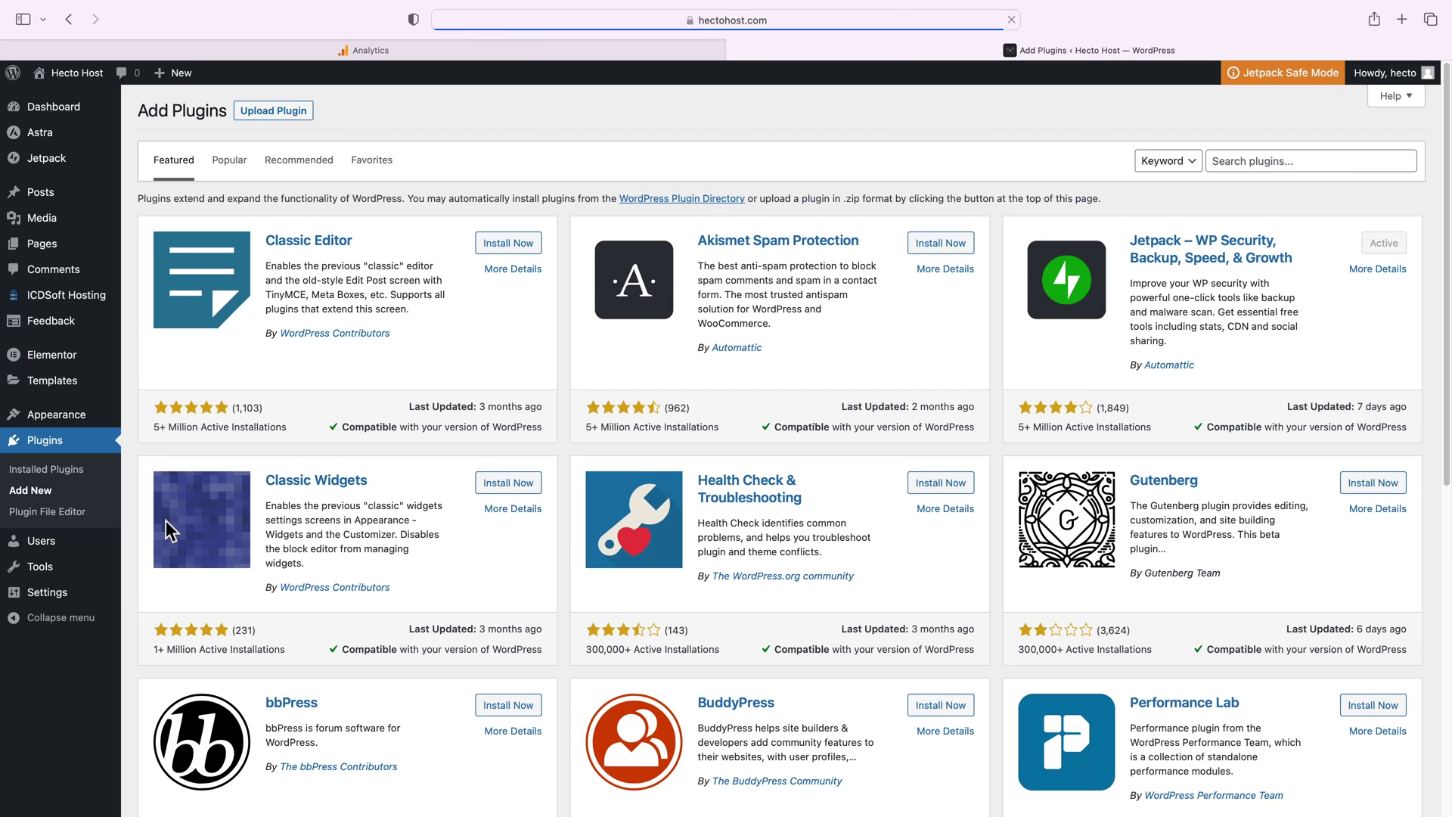
click(1229, 162)
text(site ki)
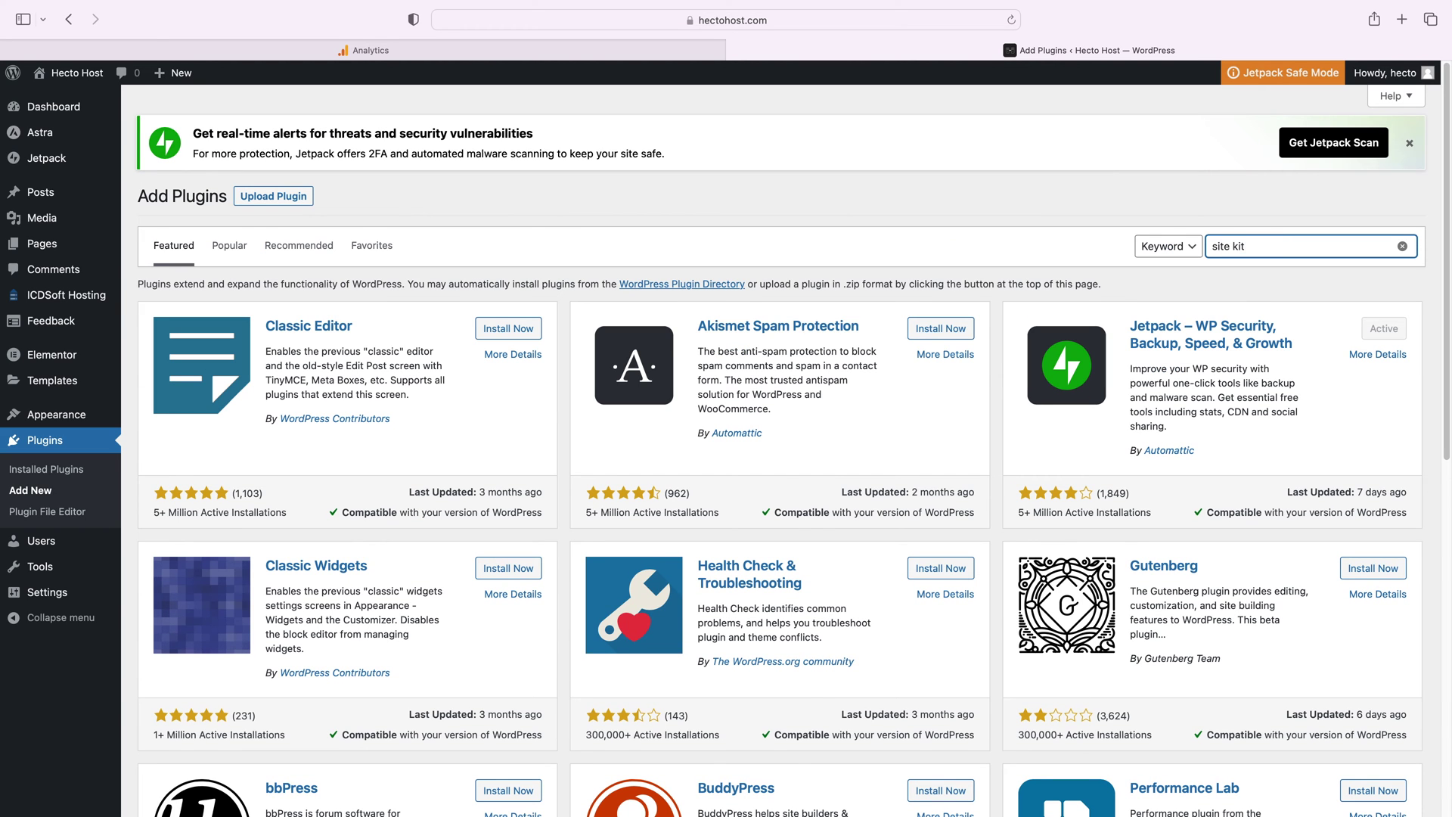
text(t)
key(Return)
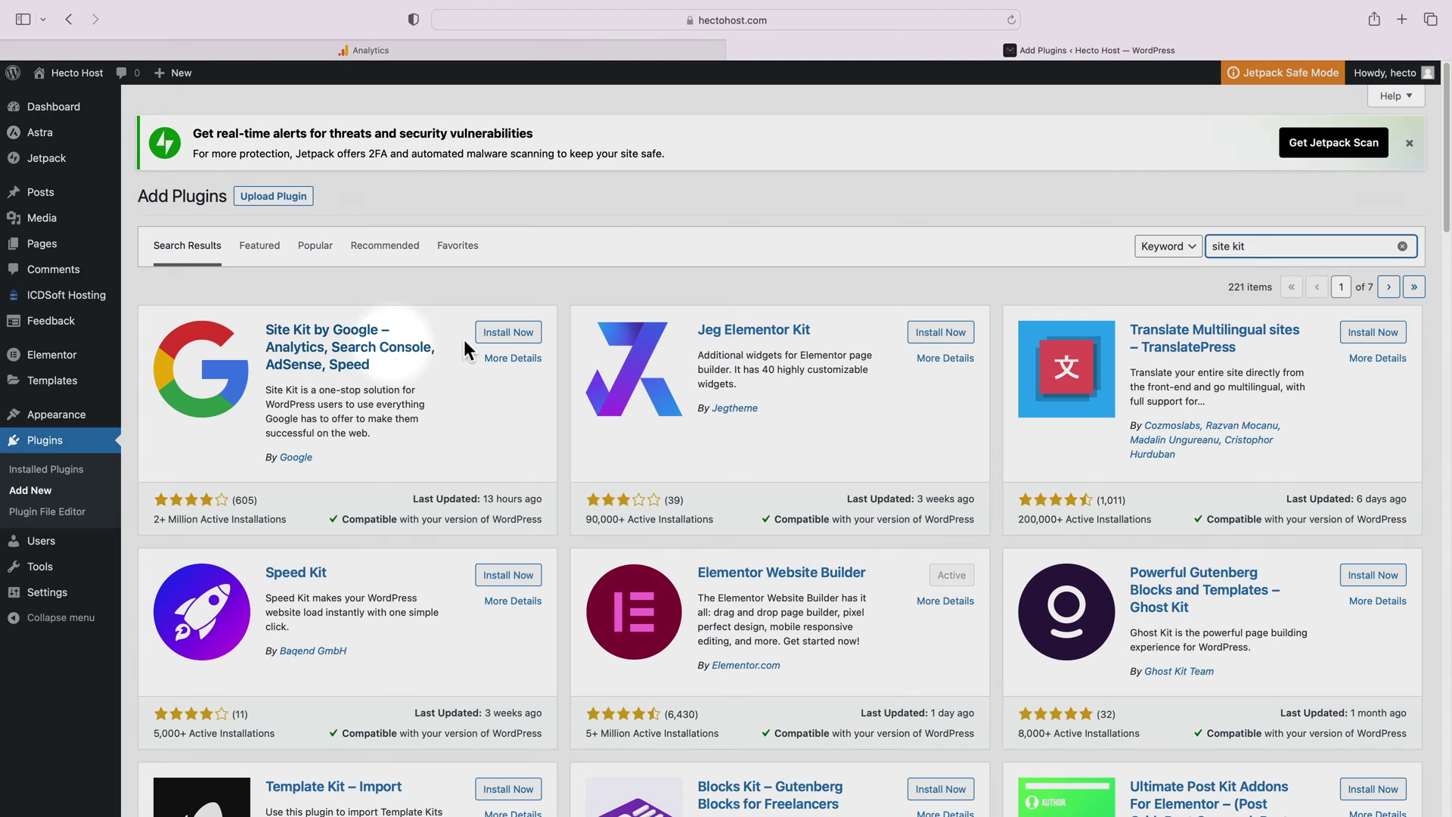
click(500, 338)
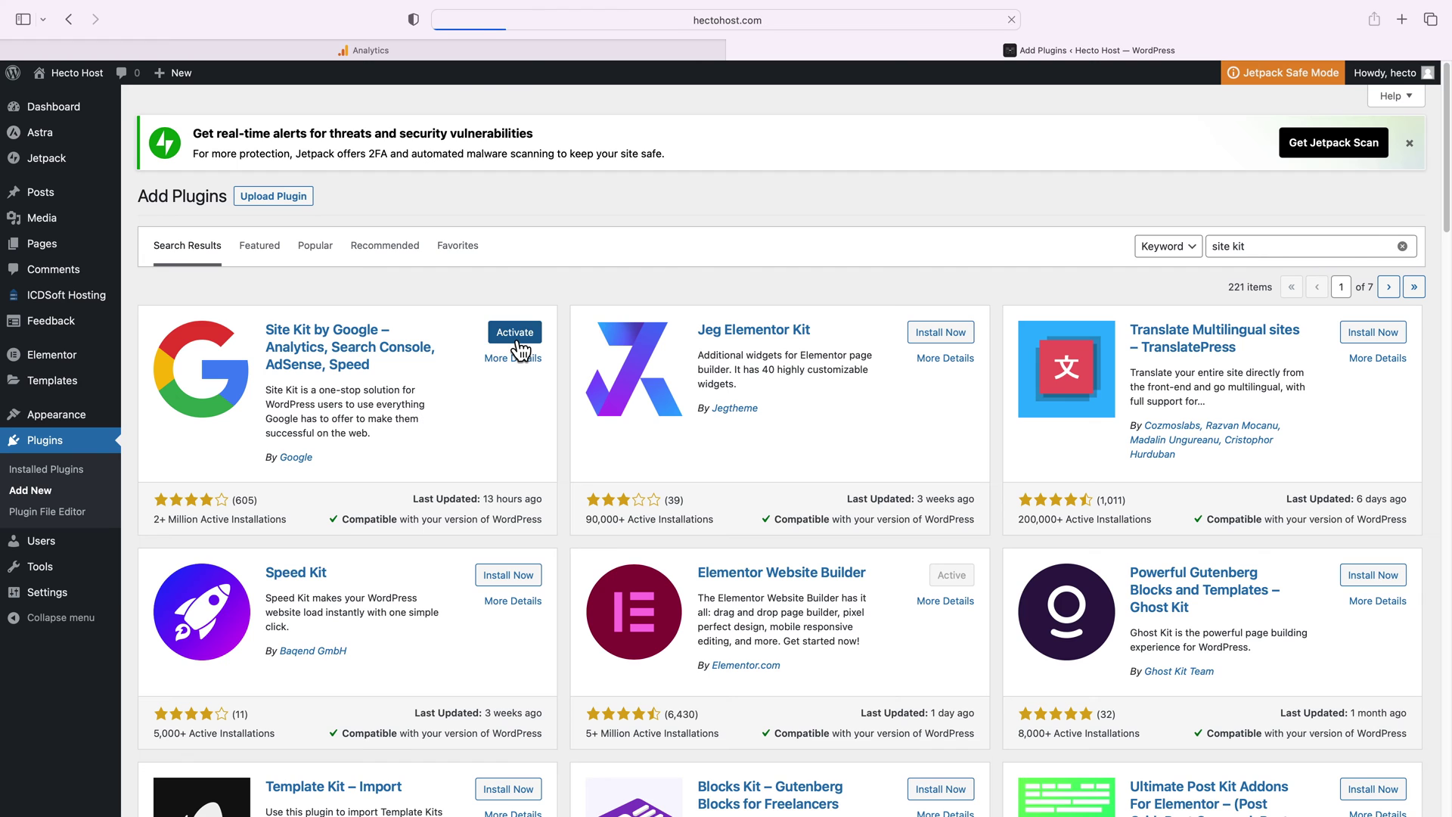
click(502, 334)
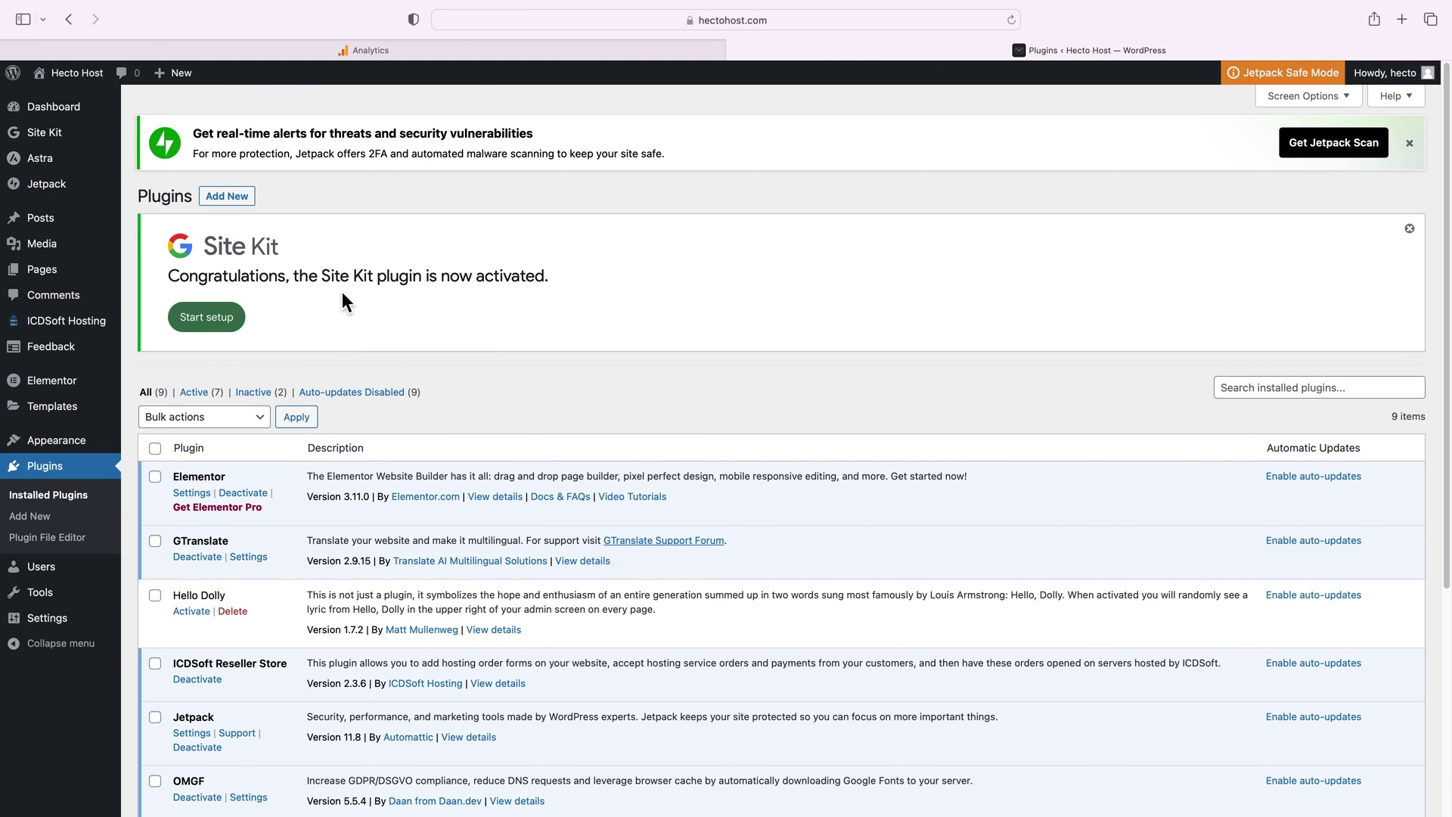
triple_click(308, 288)
click(398, 343)
- Start Site Kit setup with Connect Google Analytics ticked and sign in with a Google account
click(225, 318)
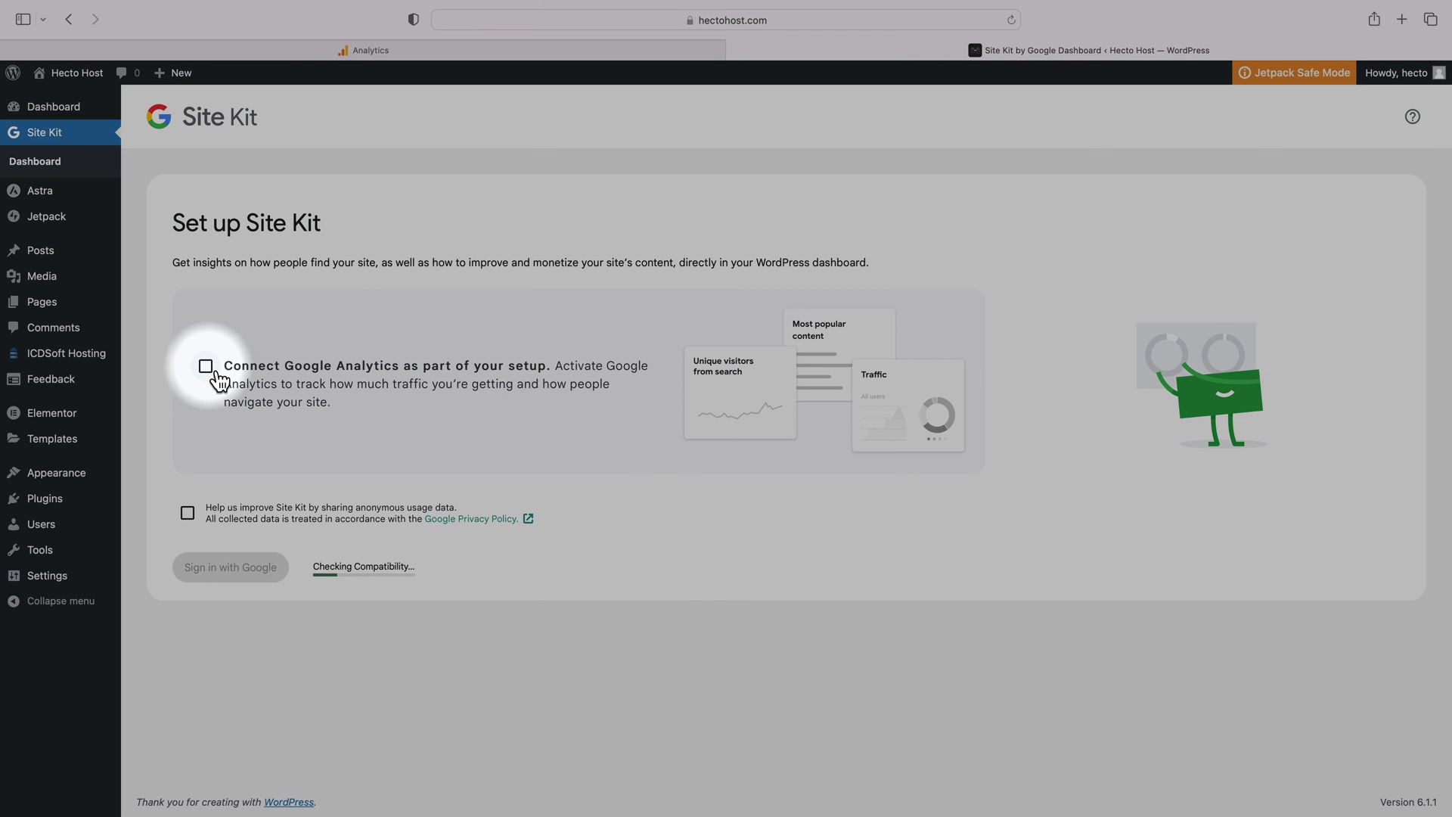
click(207, 368)
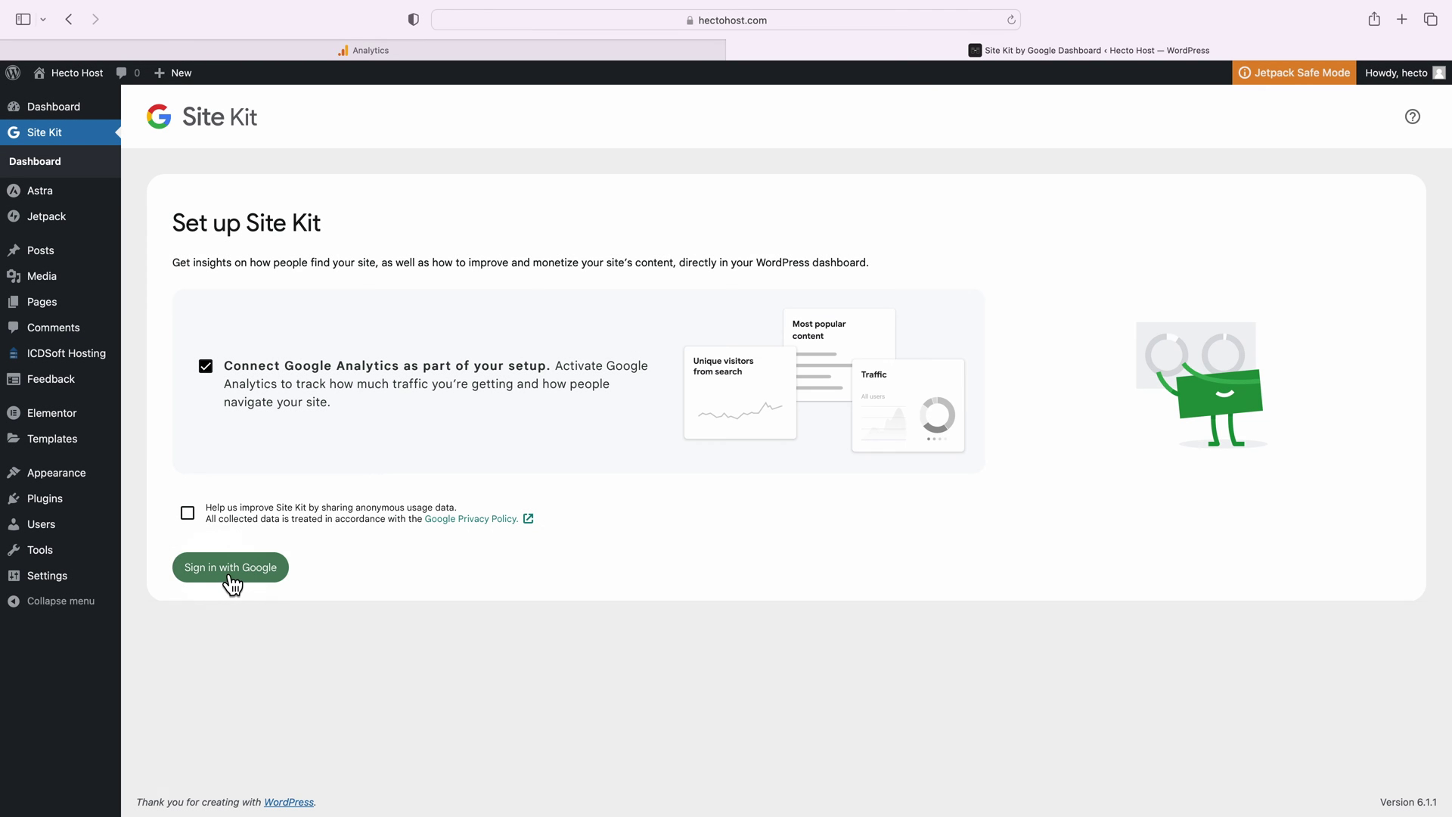
click(228, 586)
click(625, 411)
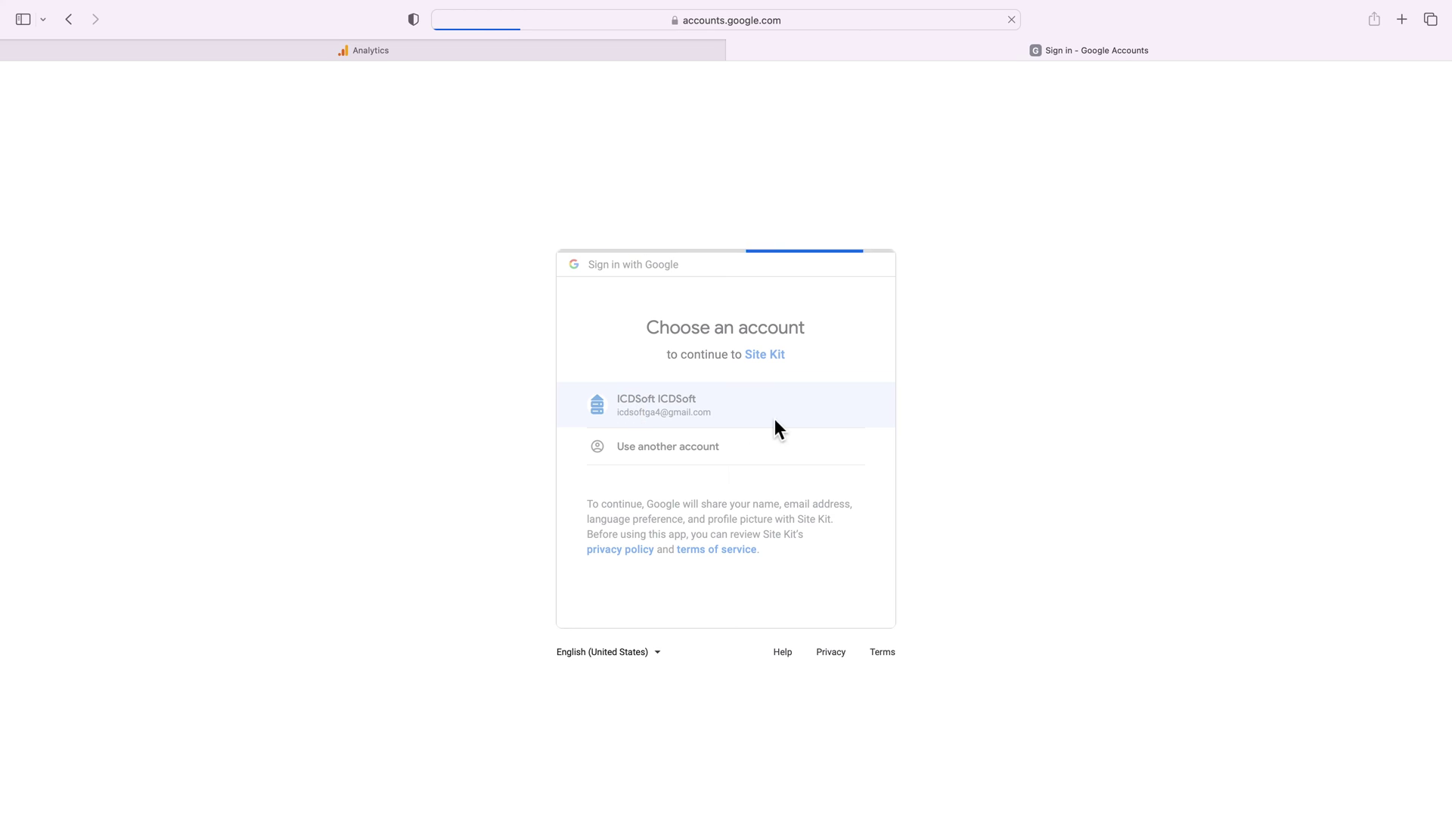
- Grant Site Kit access to Analytics data, Search Console and the site list, and confirm
click(851, 461)
click(851, 516)
click(851, 571)
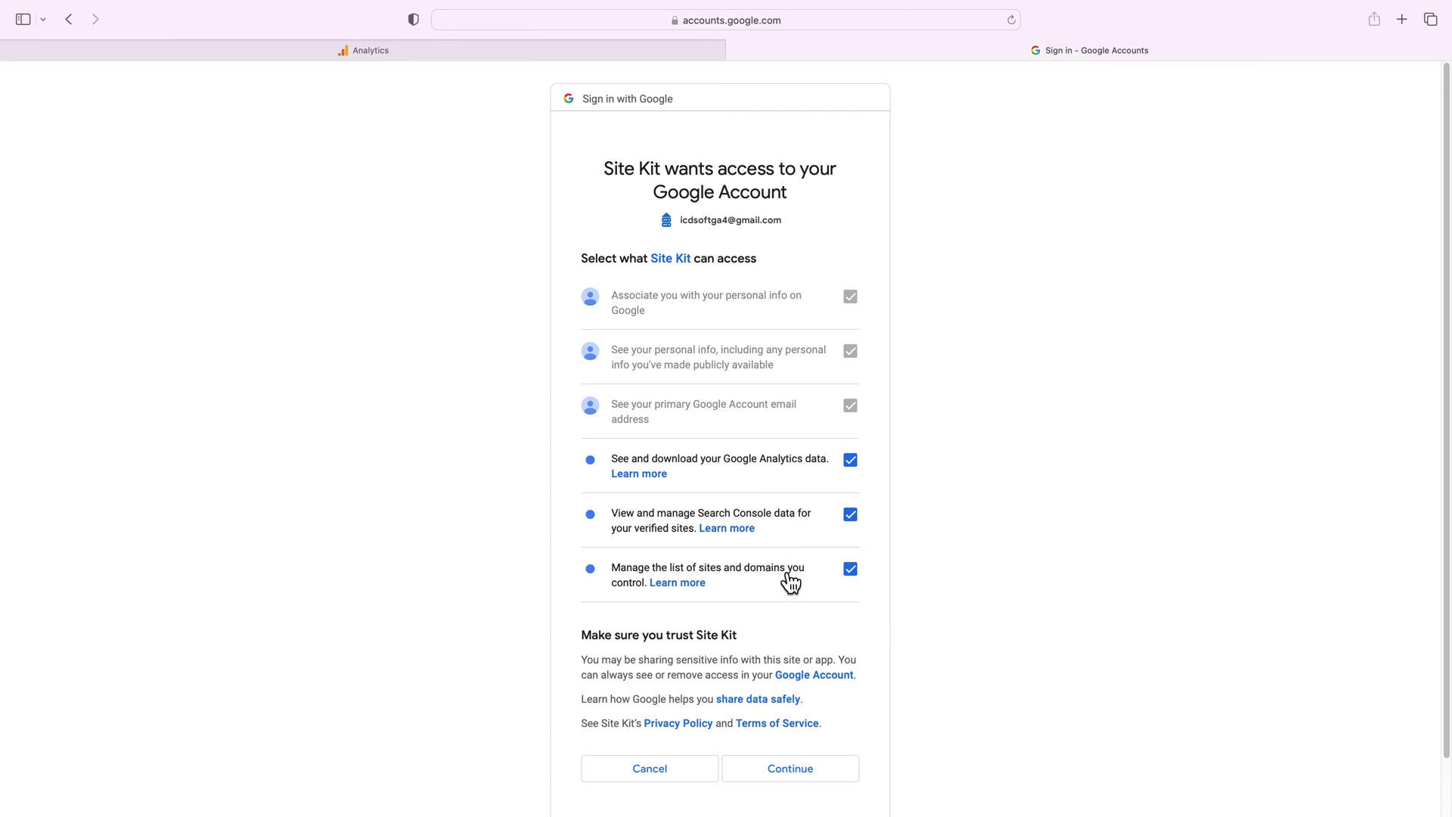
click(759, 766)
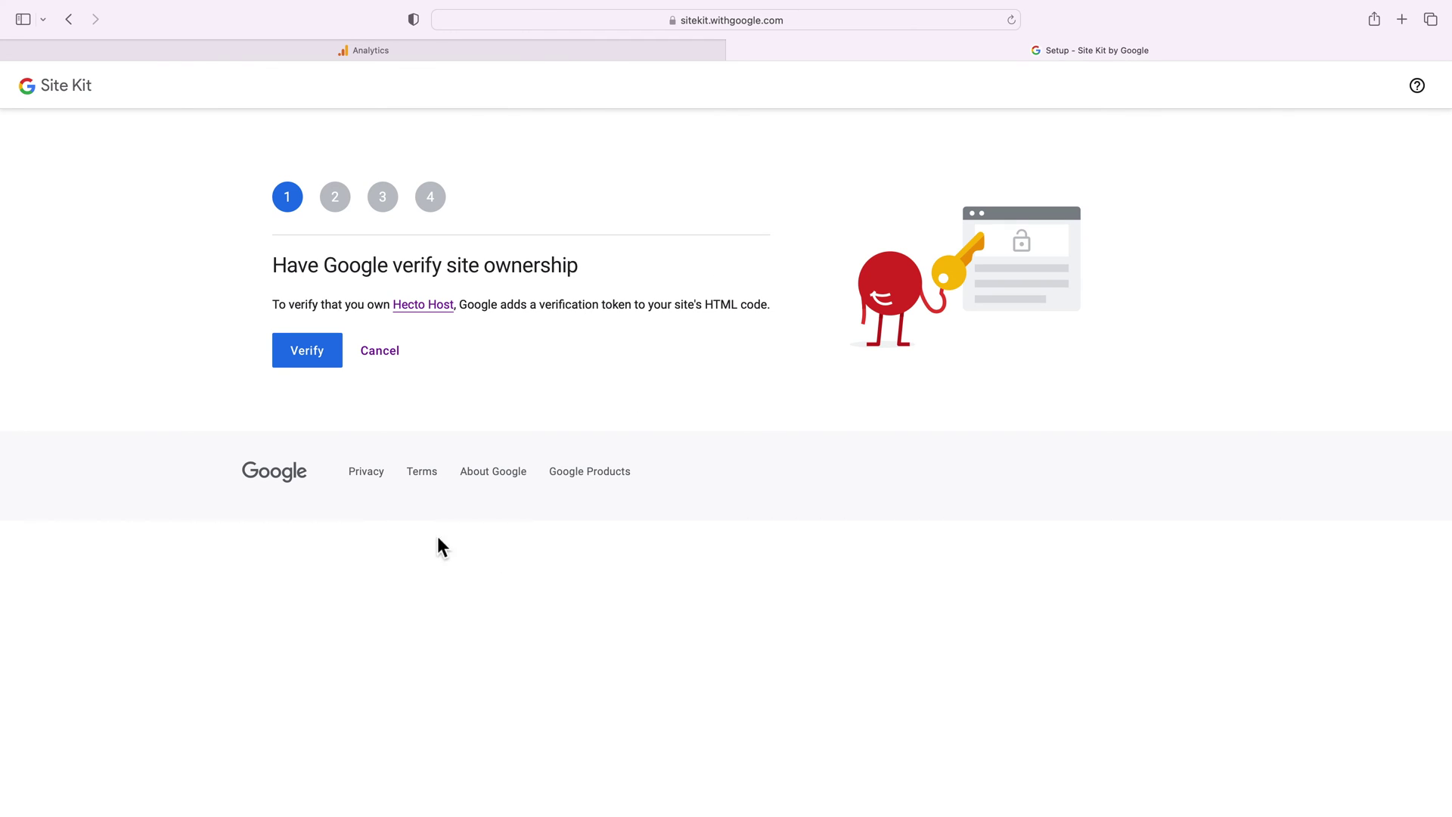
- Verify site ownership and allow Site Kit to access the account data for dashboard metrics
triple_click(330, 306)
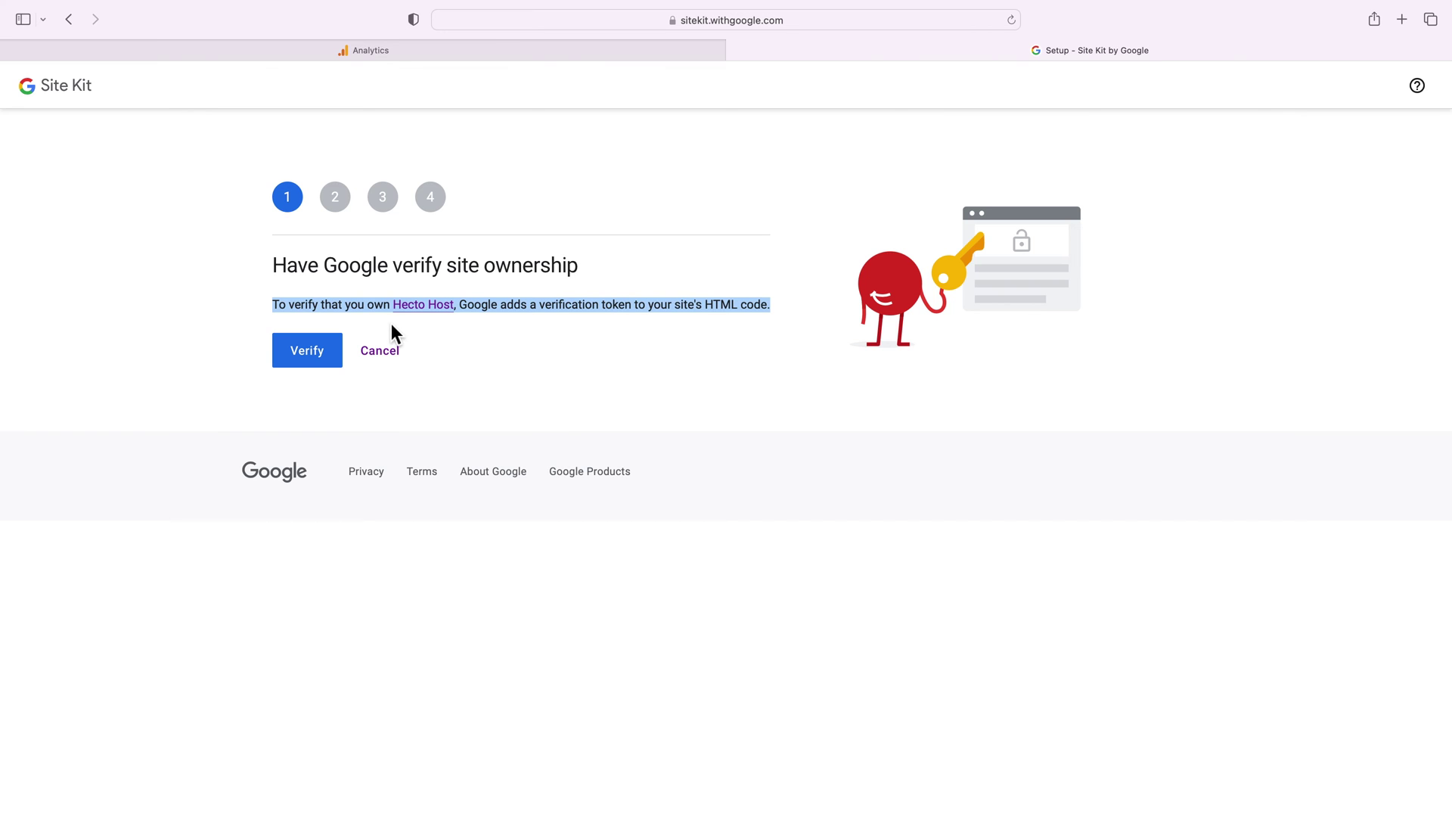
click(319, 359)
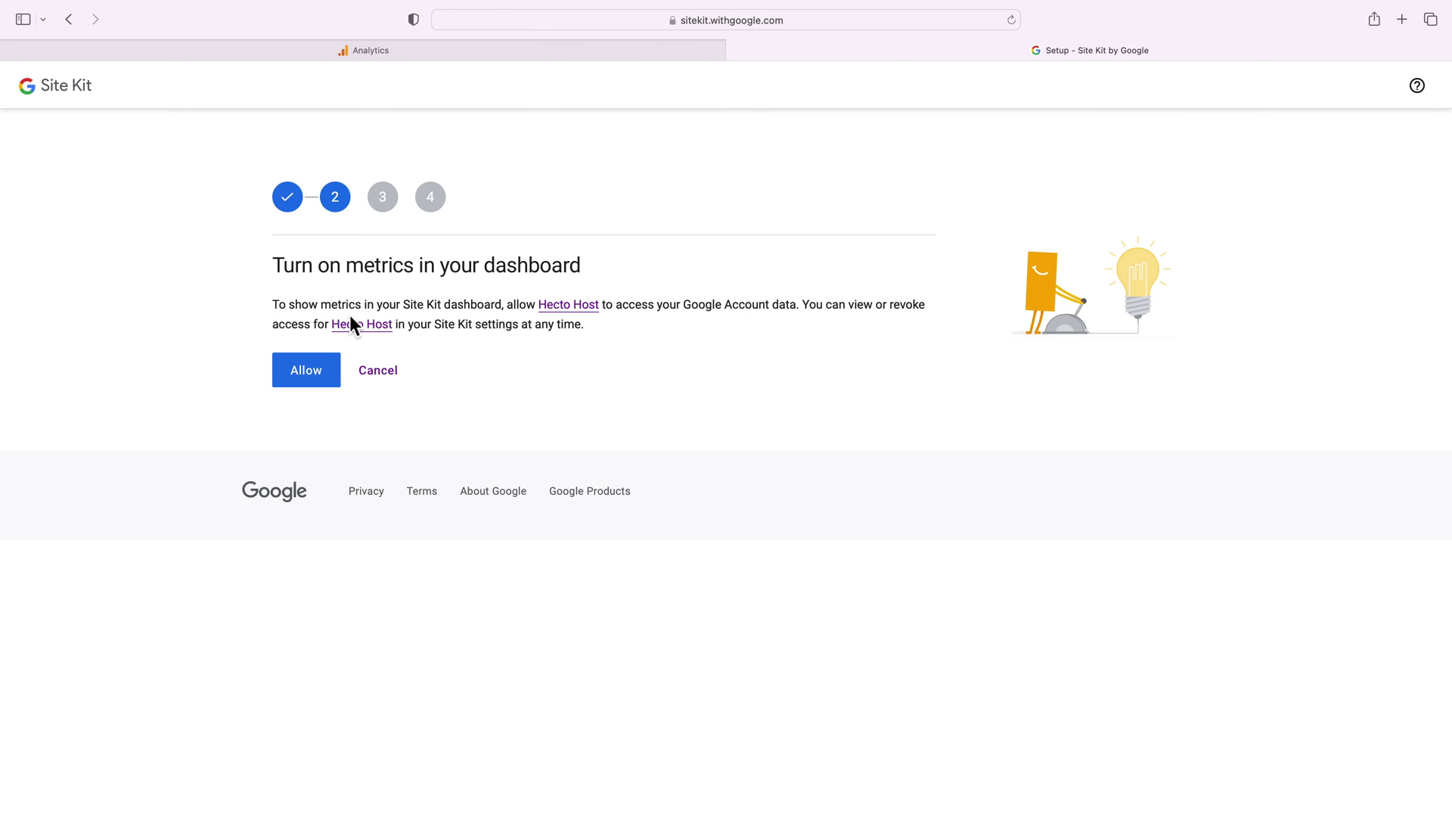
triple_click(365, 314)
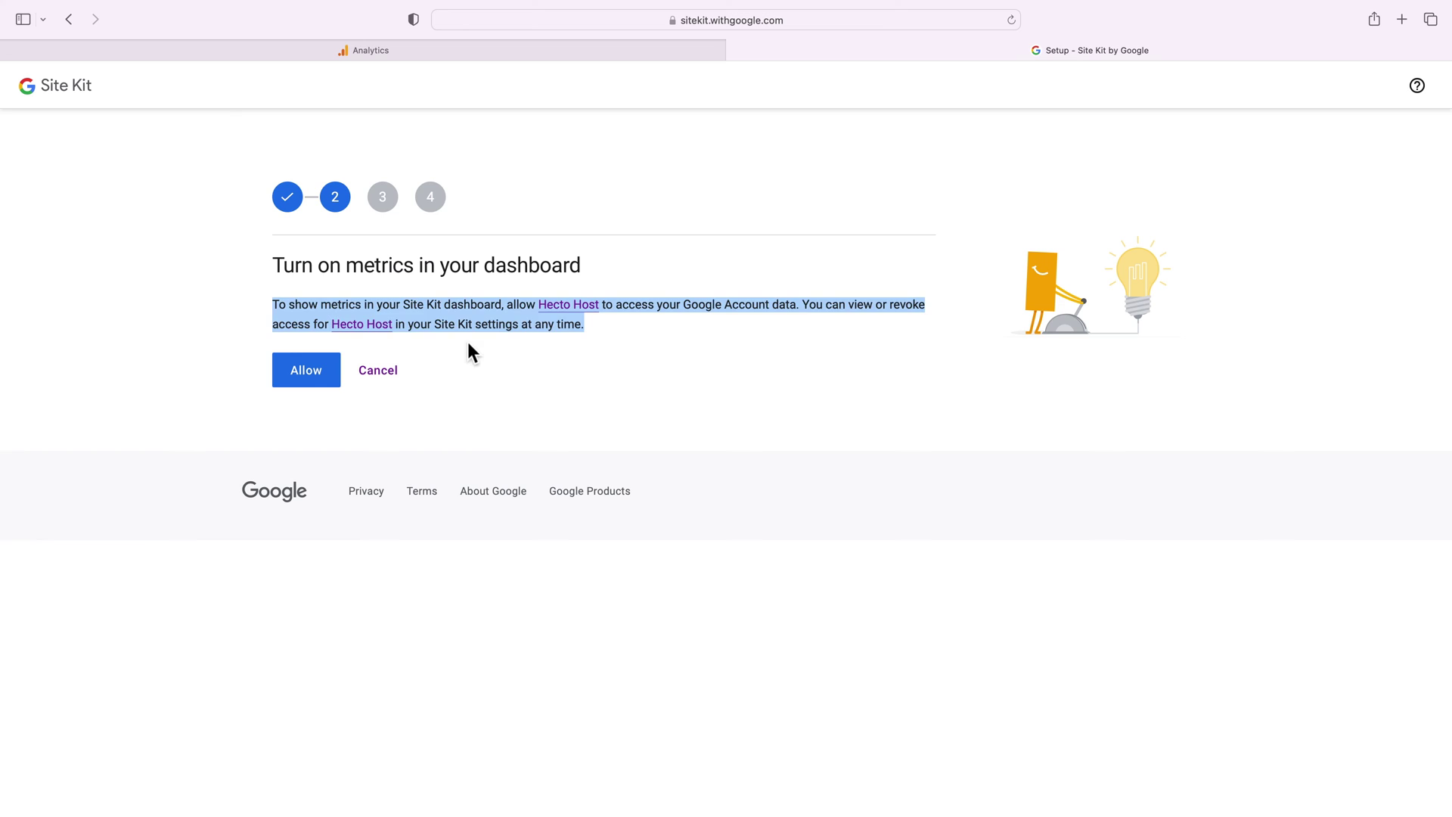
click(323, 382)
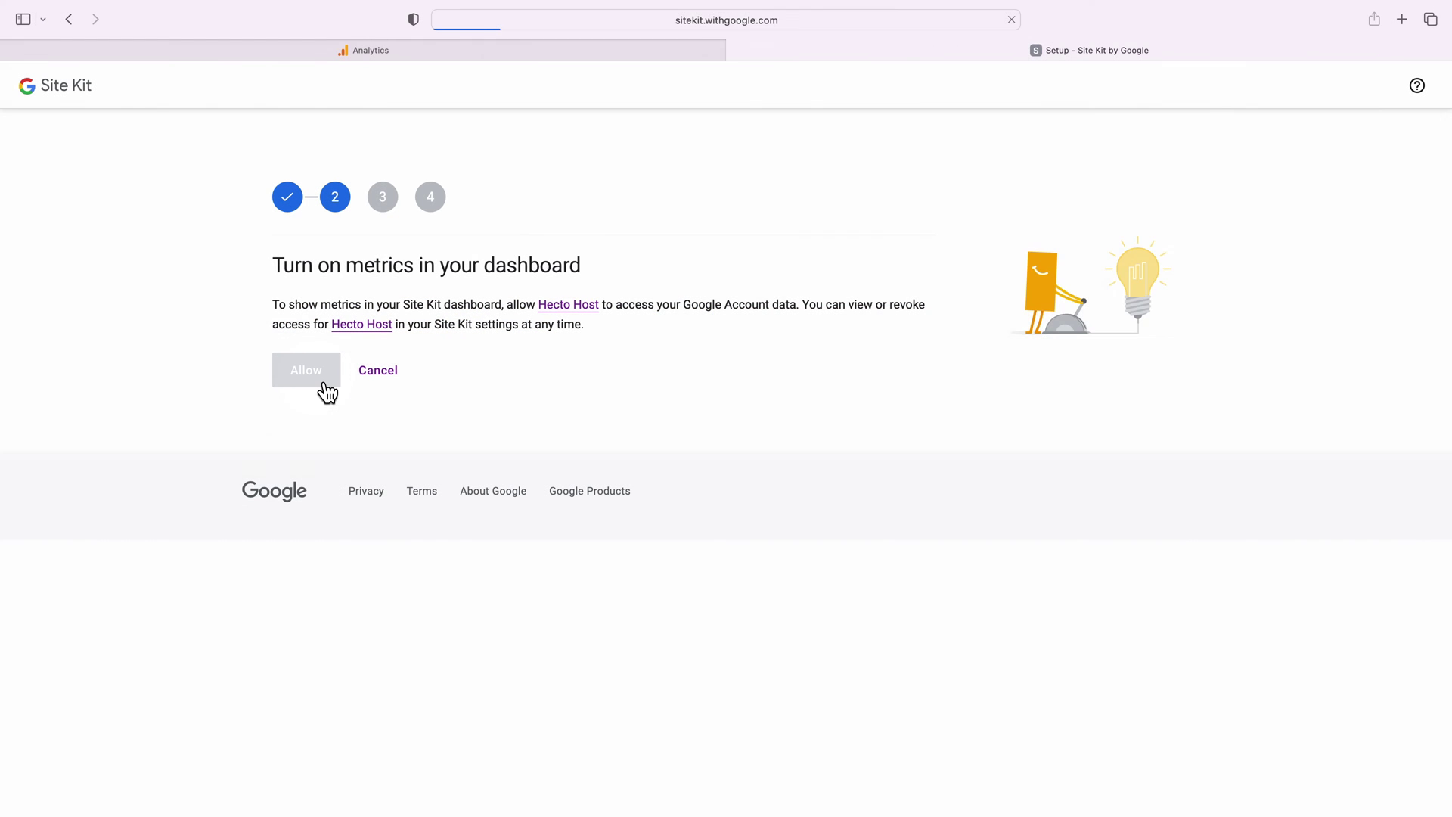
- Let Google set up Search Console for the site, then continue to the Analytics setup
triple_click(340, 316)
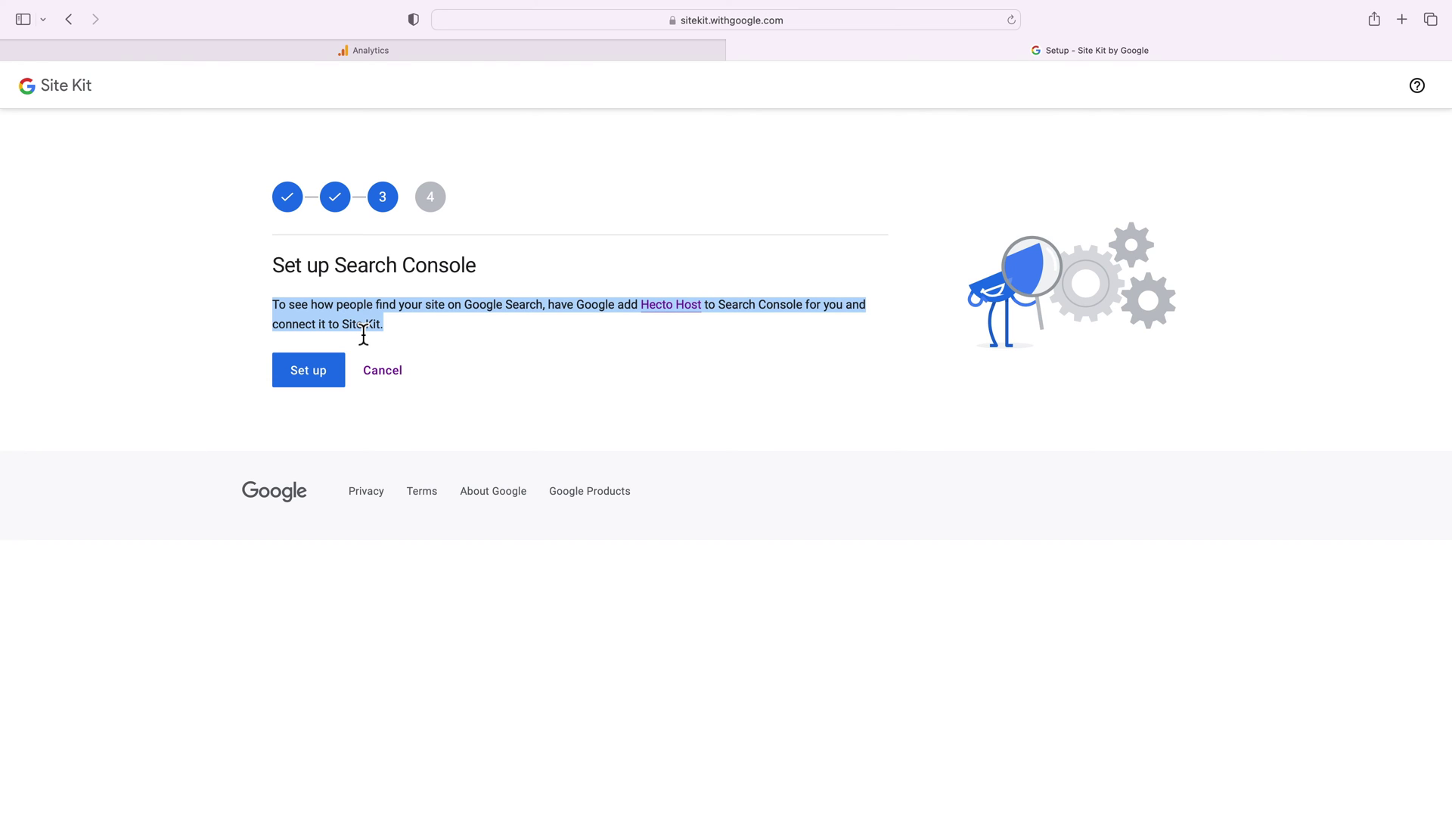
click(322, 378)
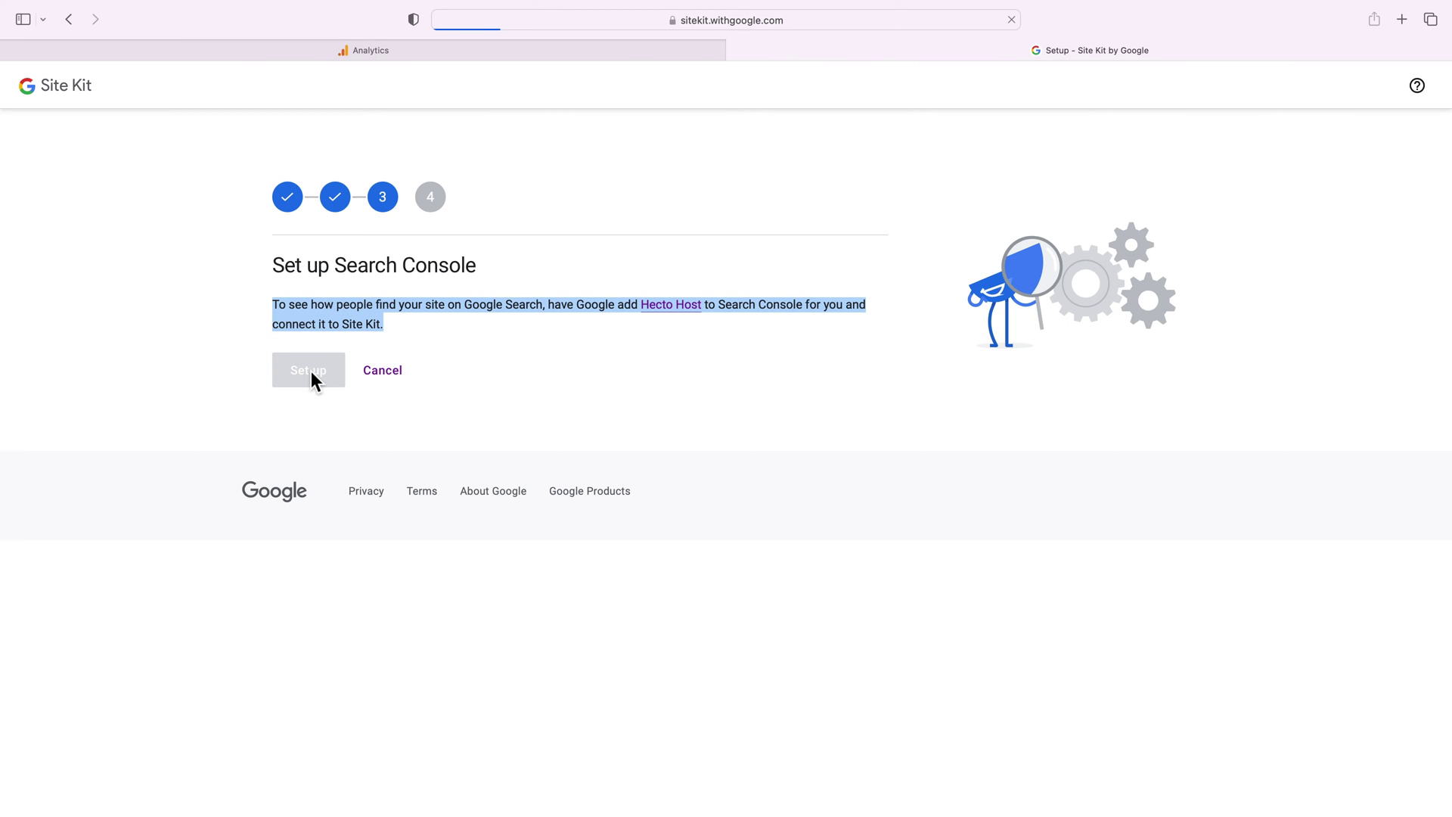
triple_click(352, 307)
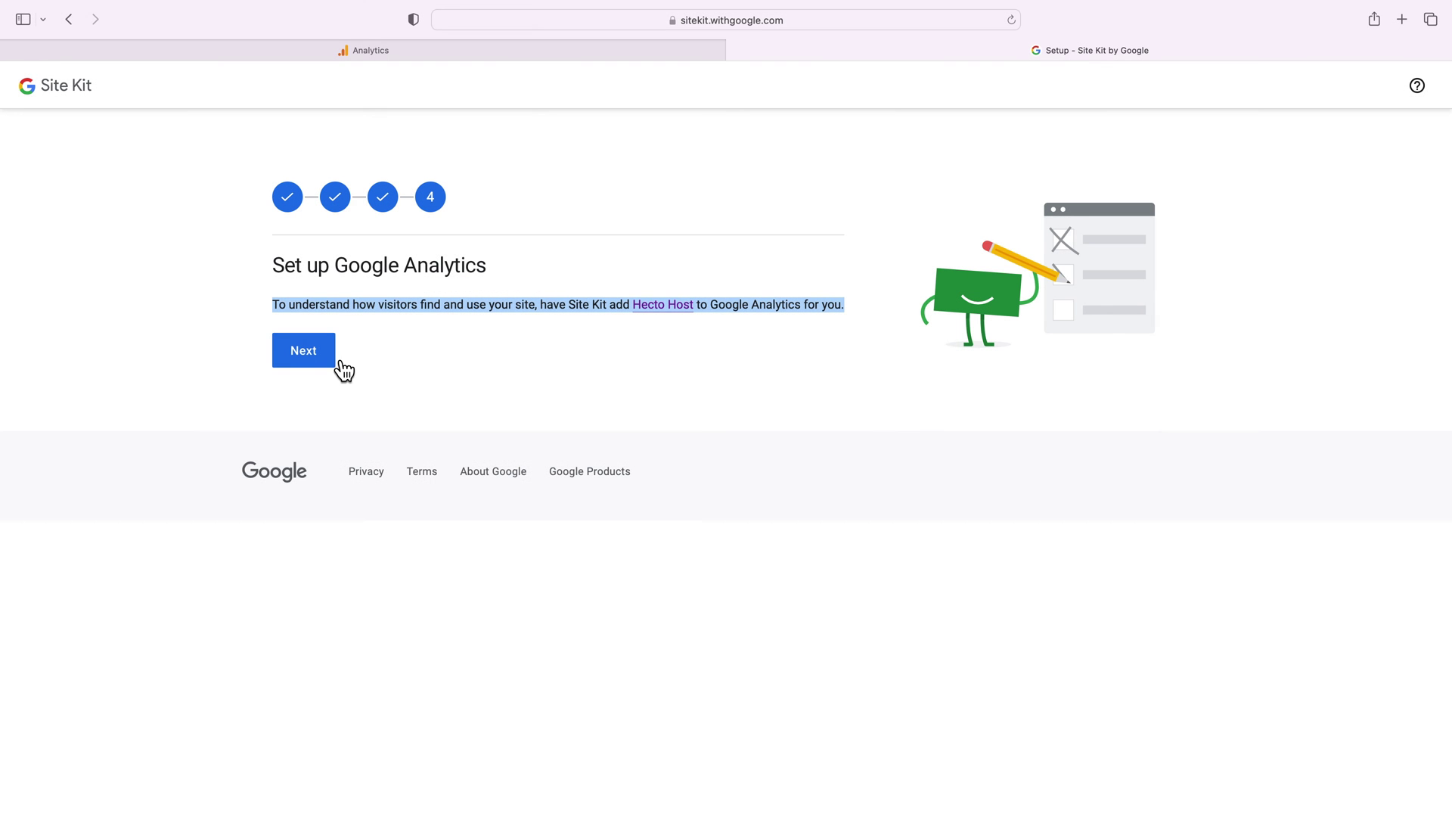
click(331, 361)
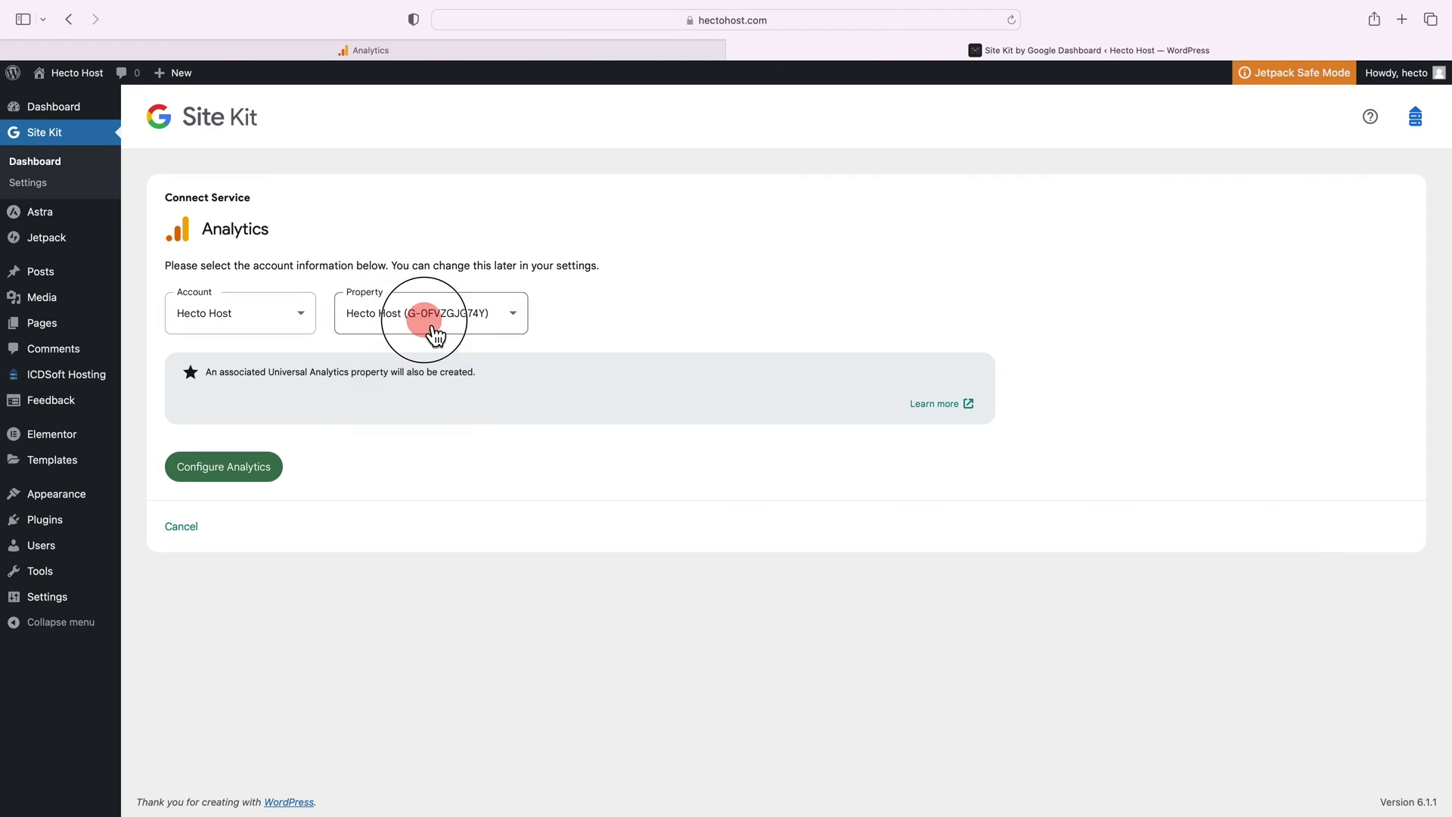
- Keep the Hecto Host property (G-0FVZGJG74Y), configure Analytics and grant the extra permissions with the Google account
click(435, 331)
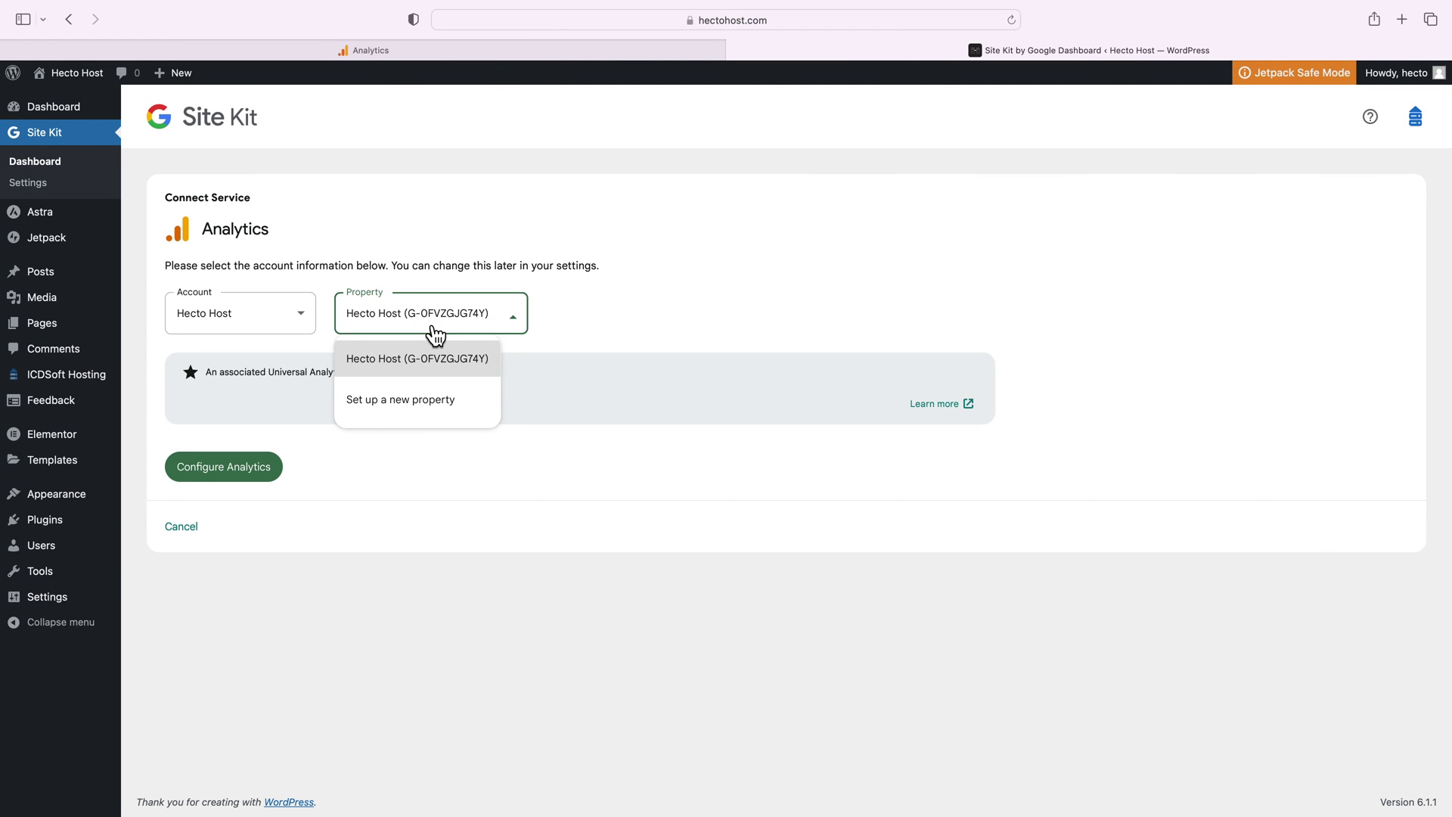
click(434, 331)
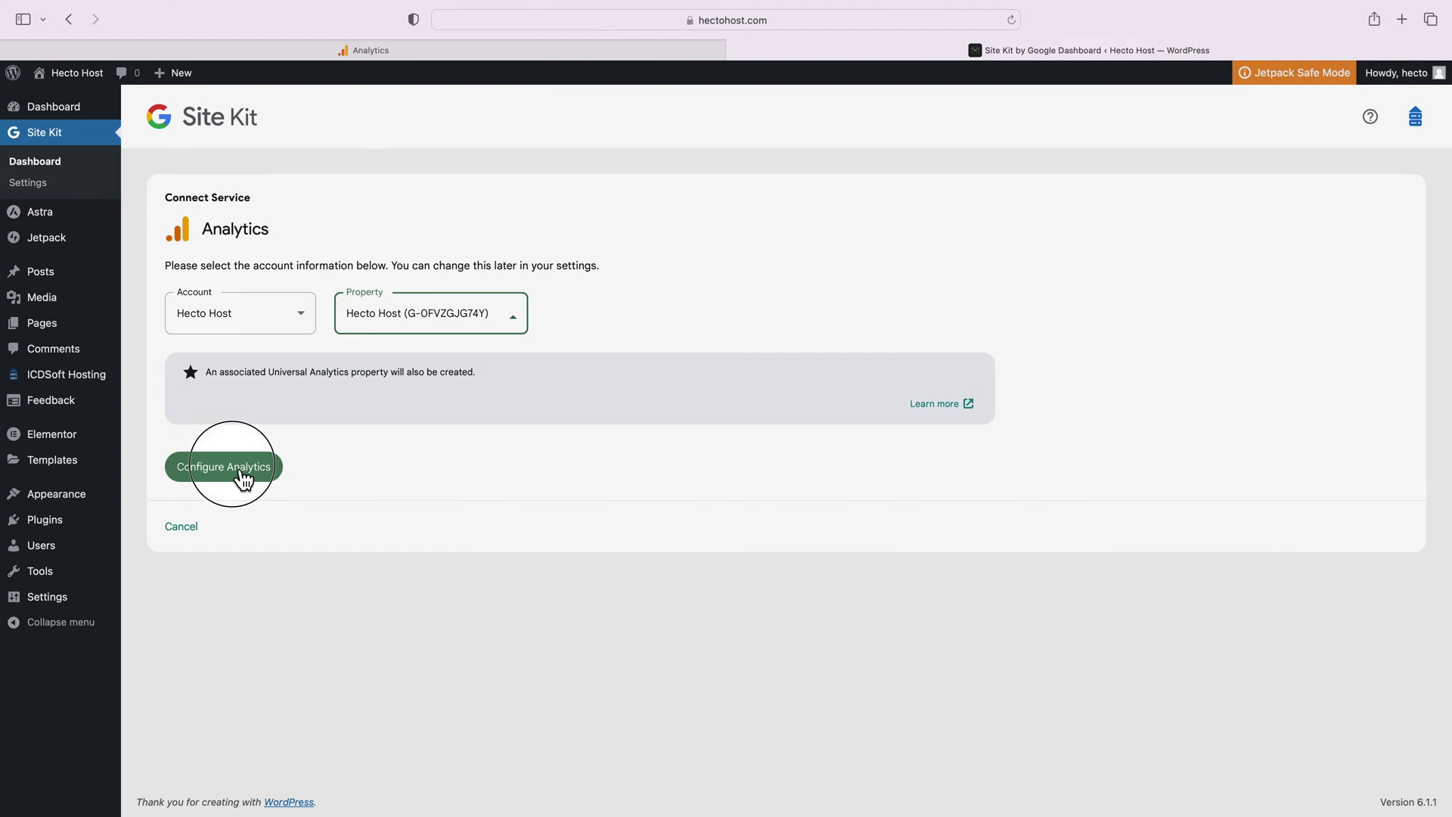
click(237, 478)
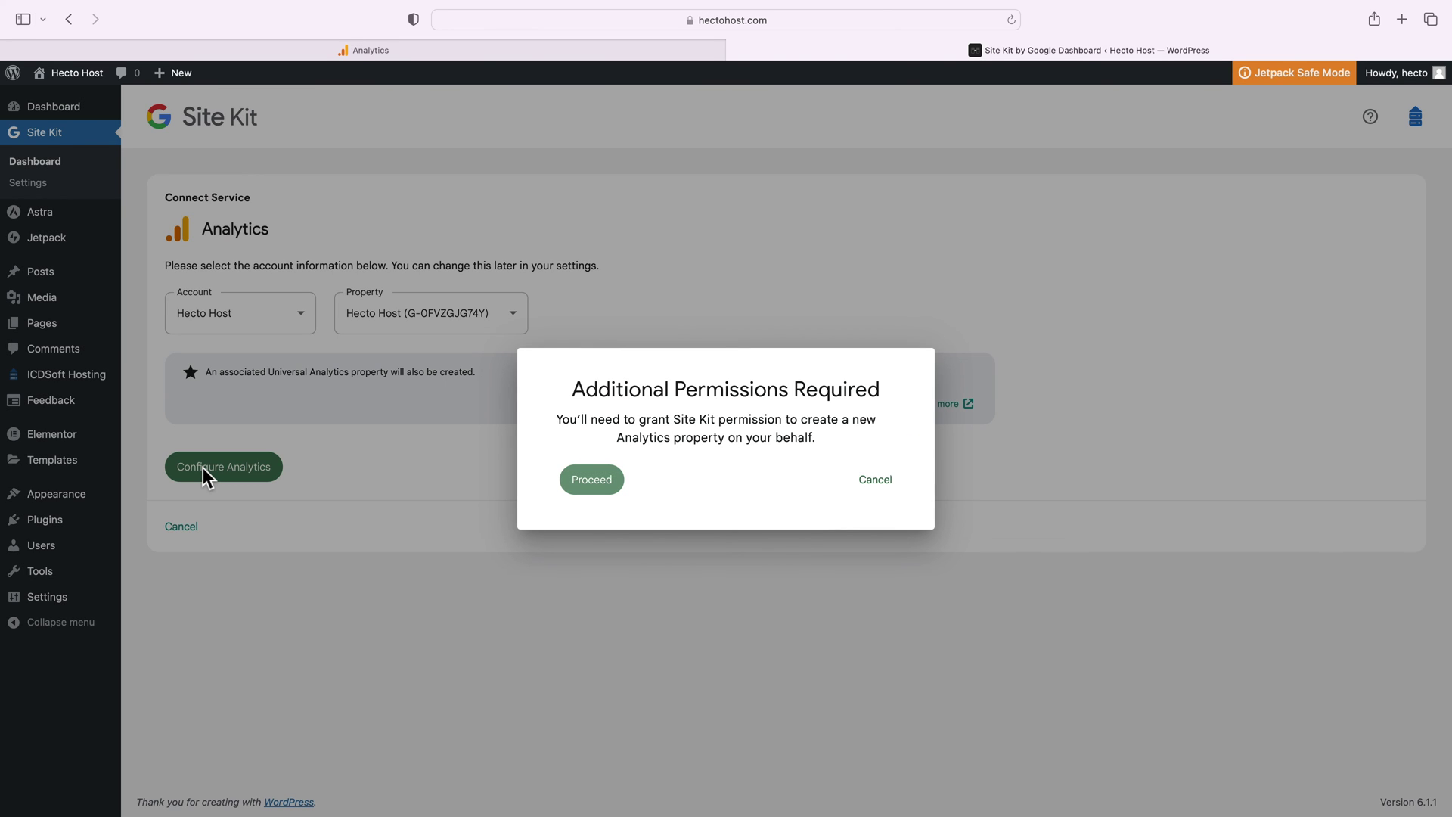
click(597, 490)
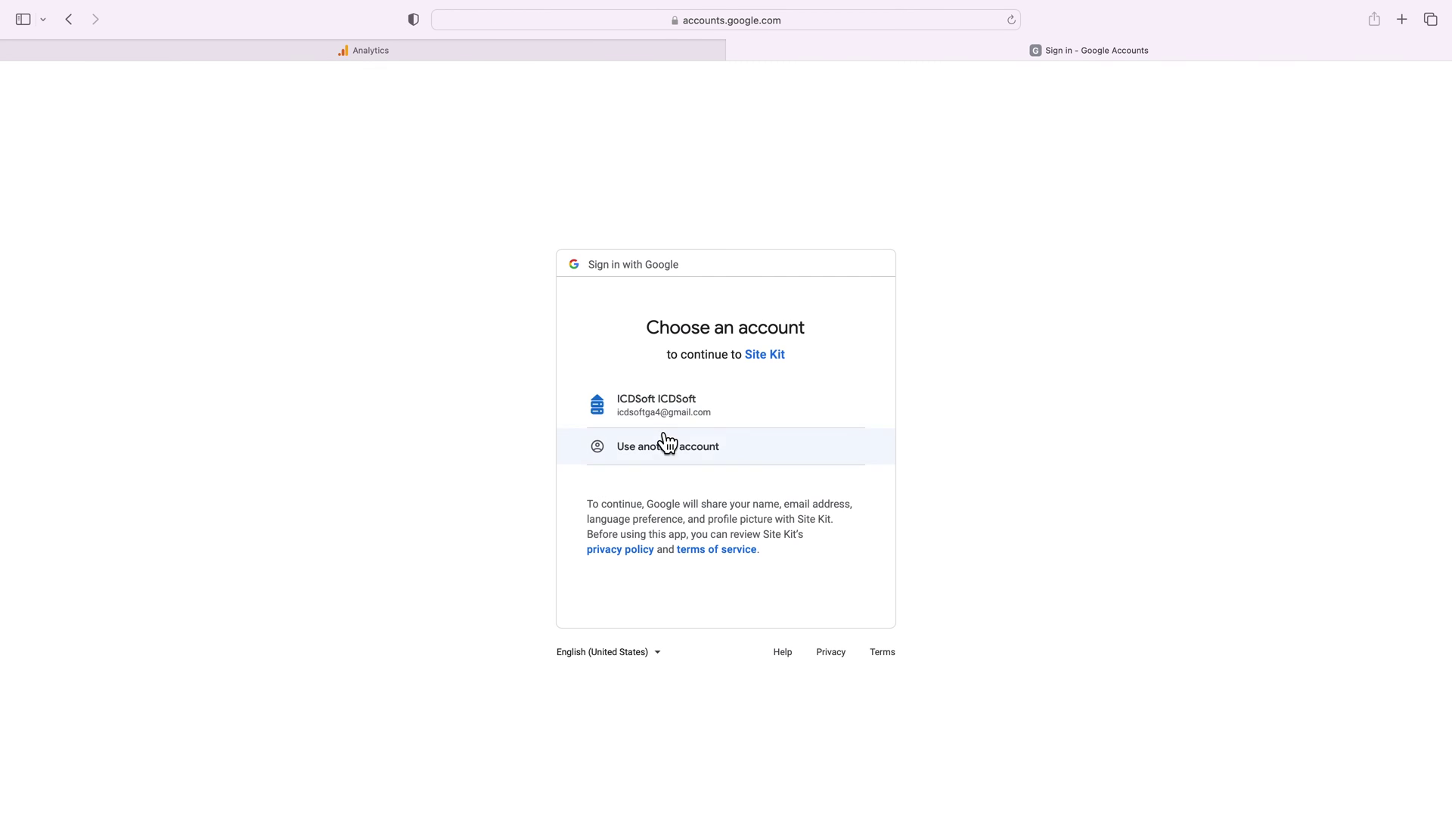
click(658, 408)
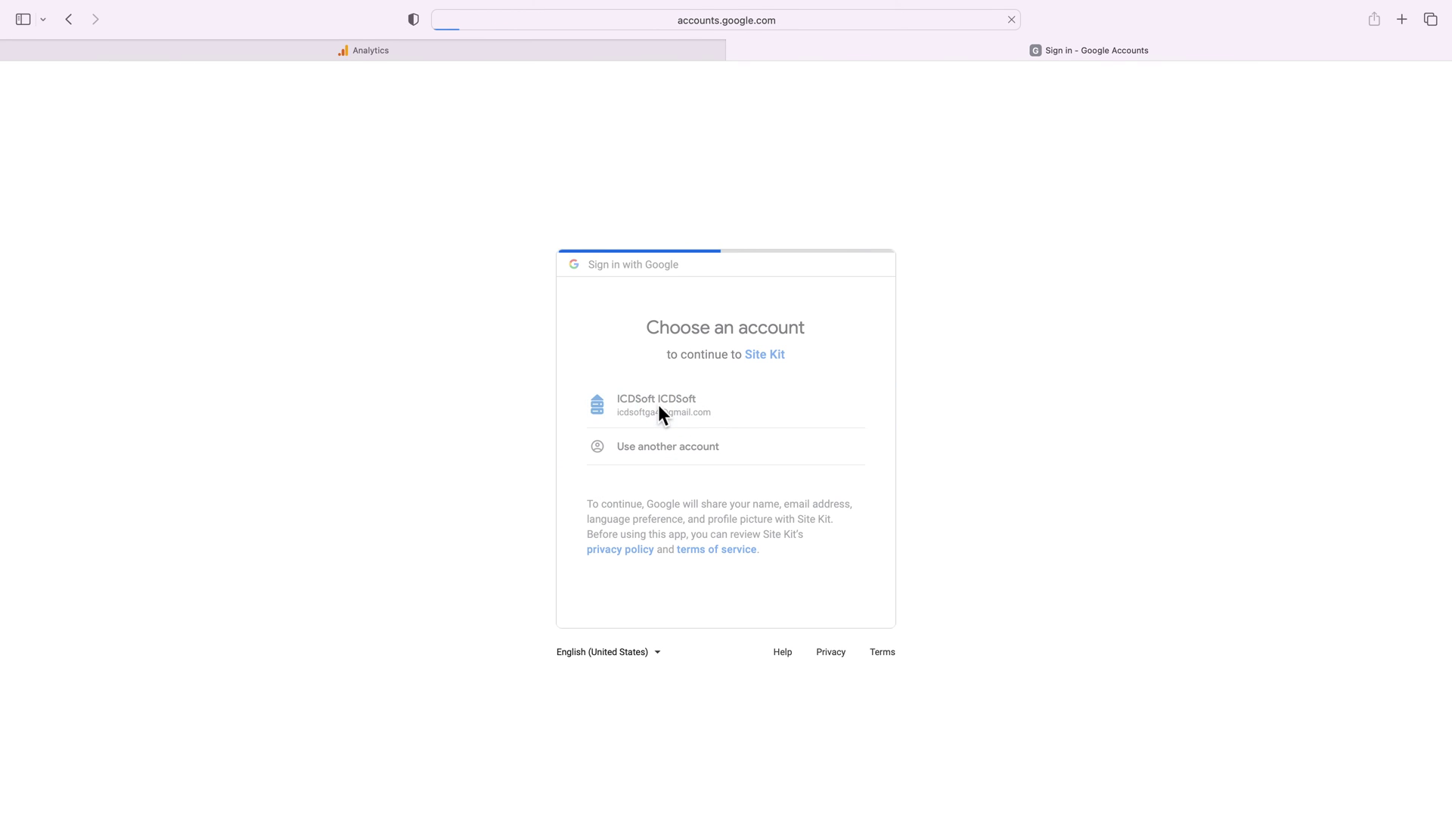
click(836, 670)
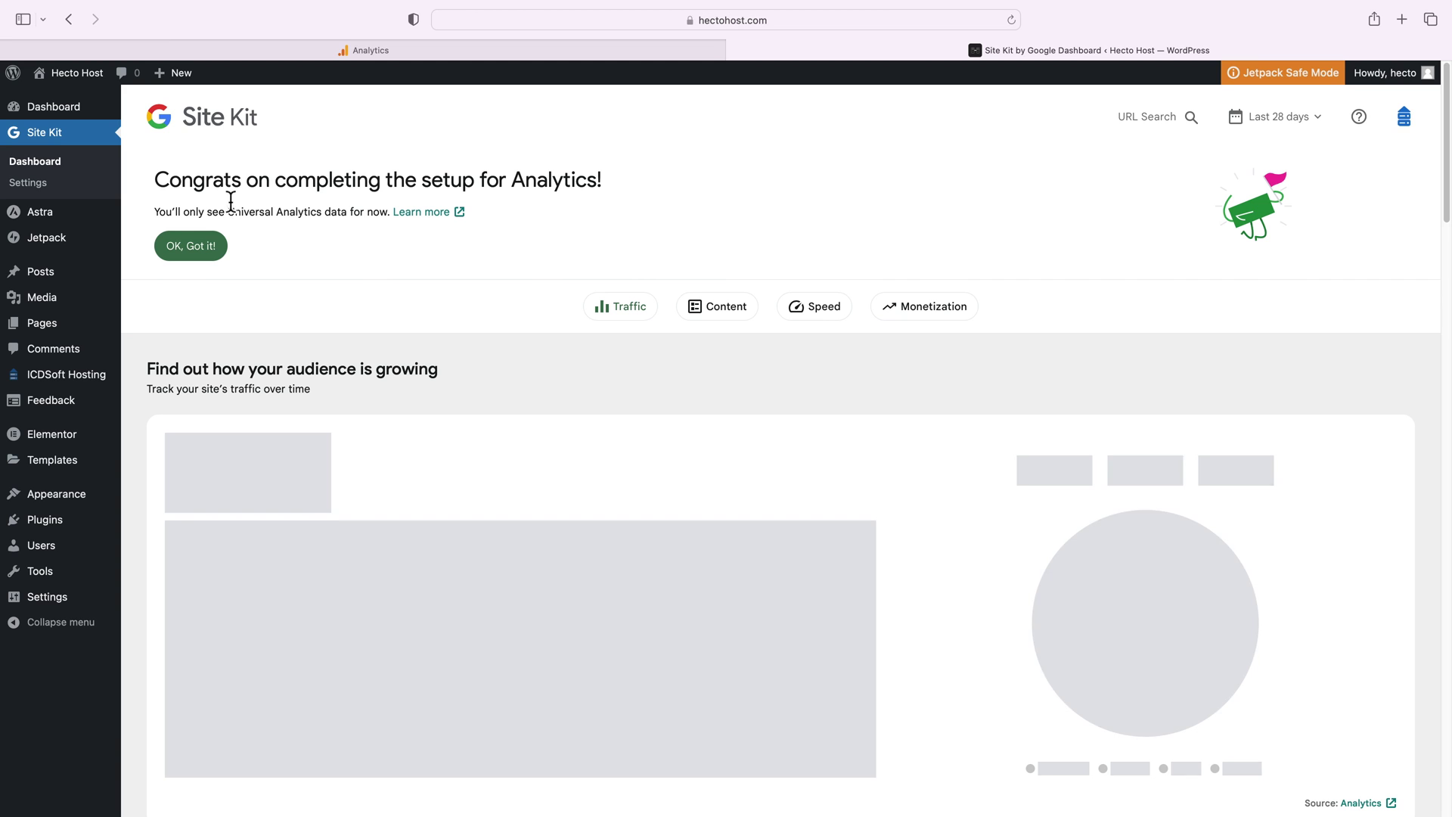
triple_click(227, 182)
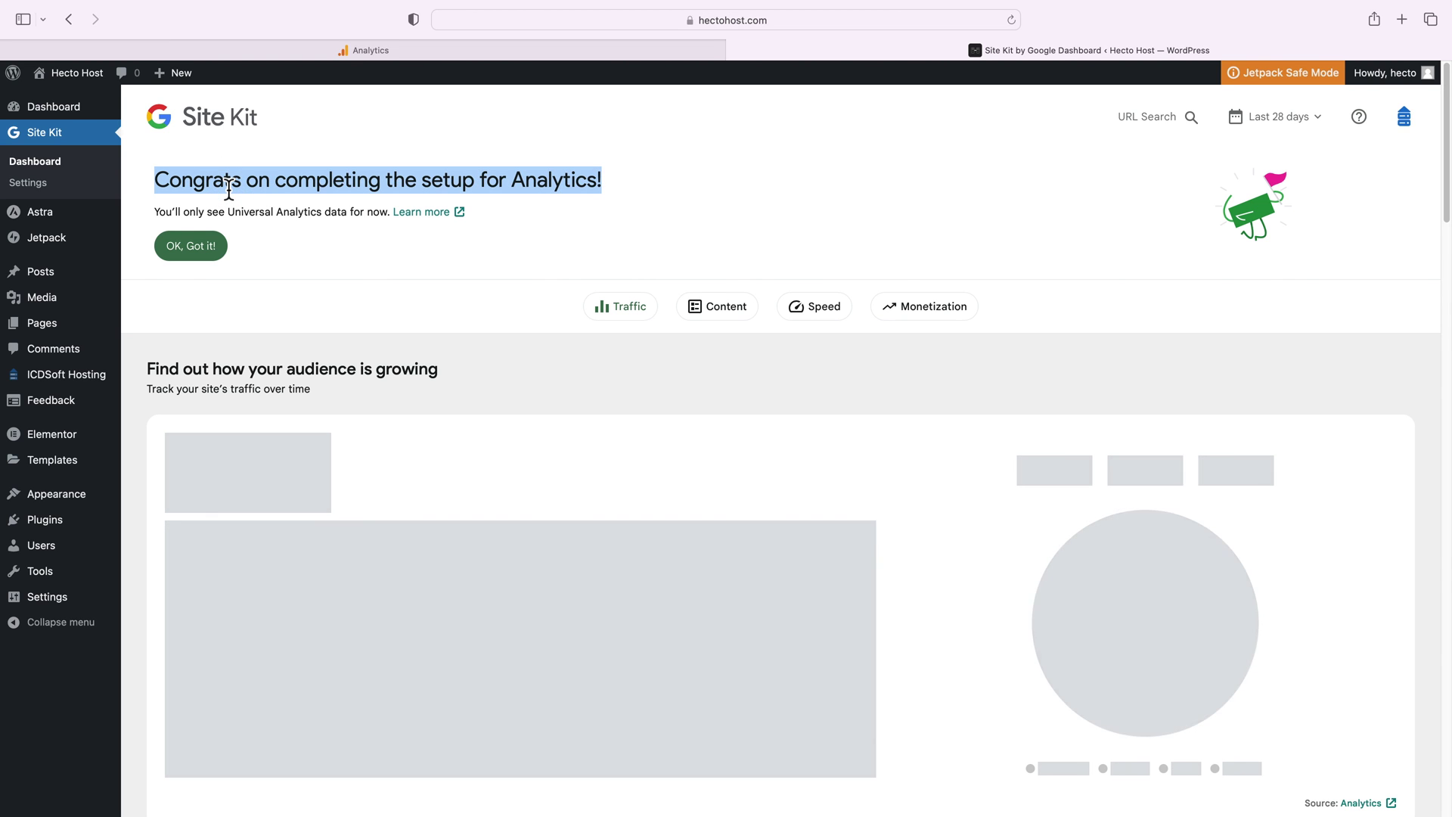
click(327, 251)
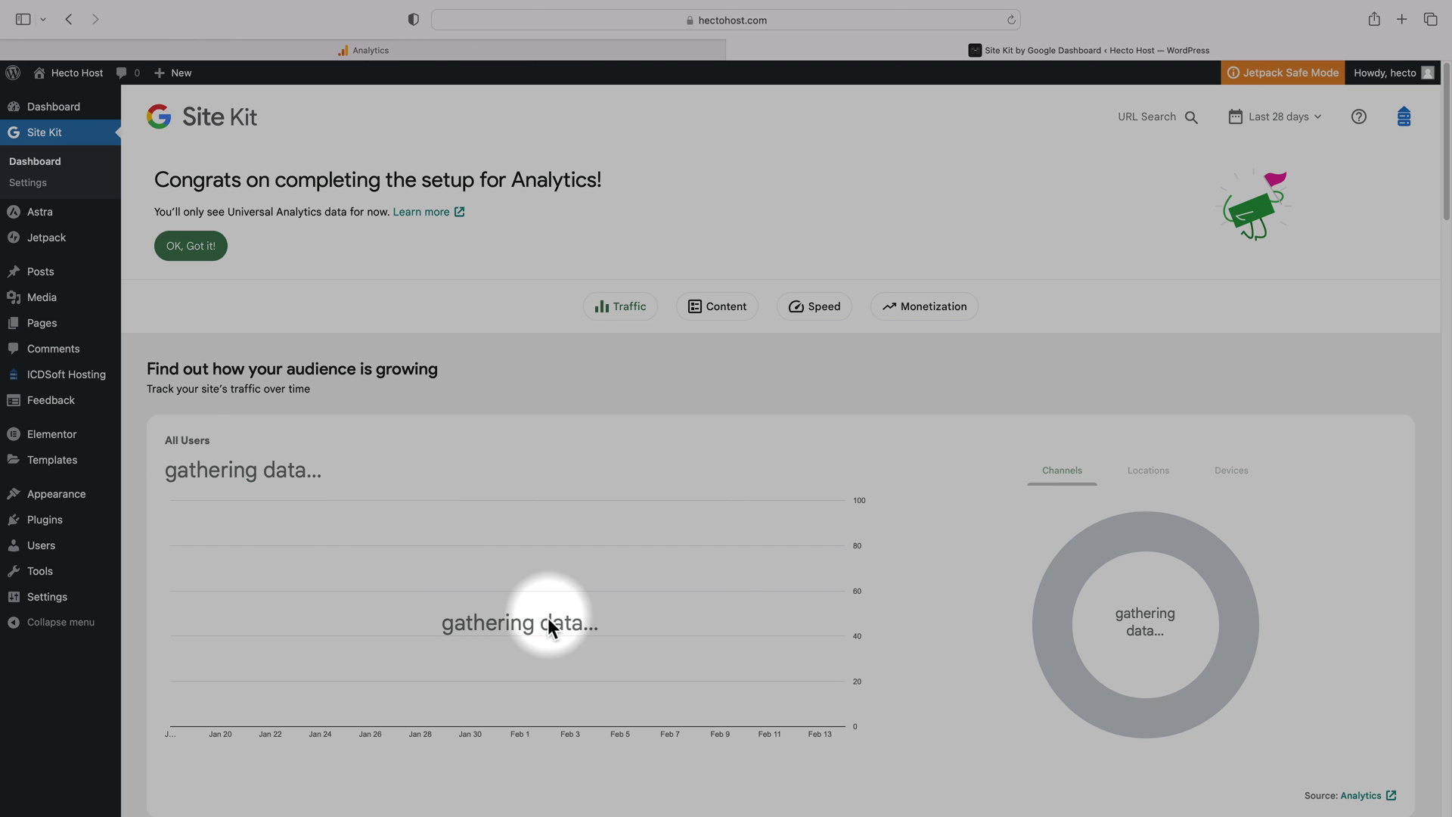
scroll(696, 590, down, 1)
scroll(697, 581, down, 10)
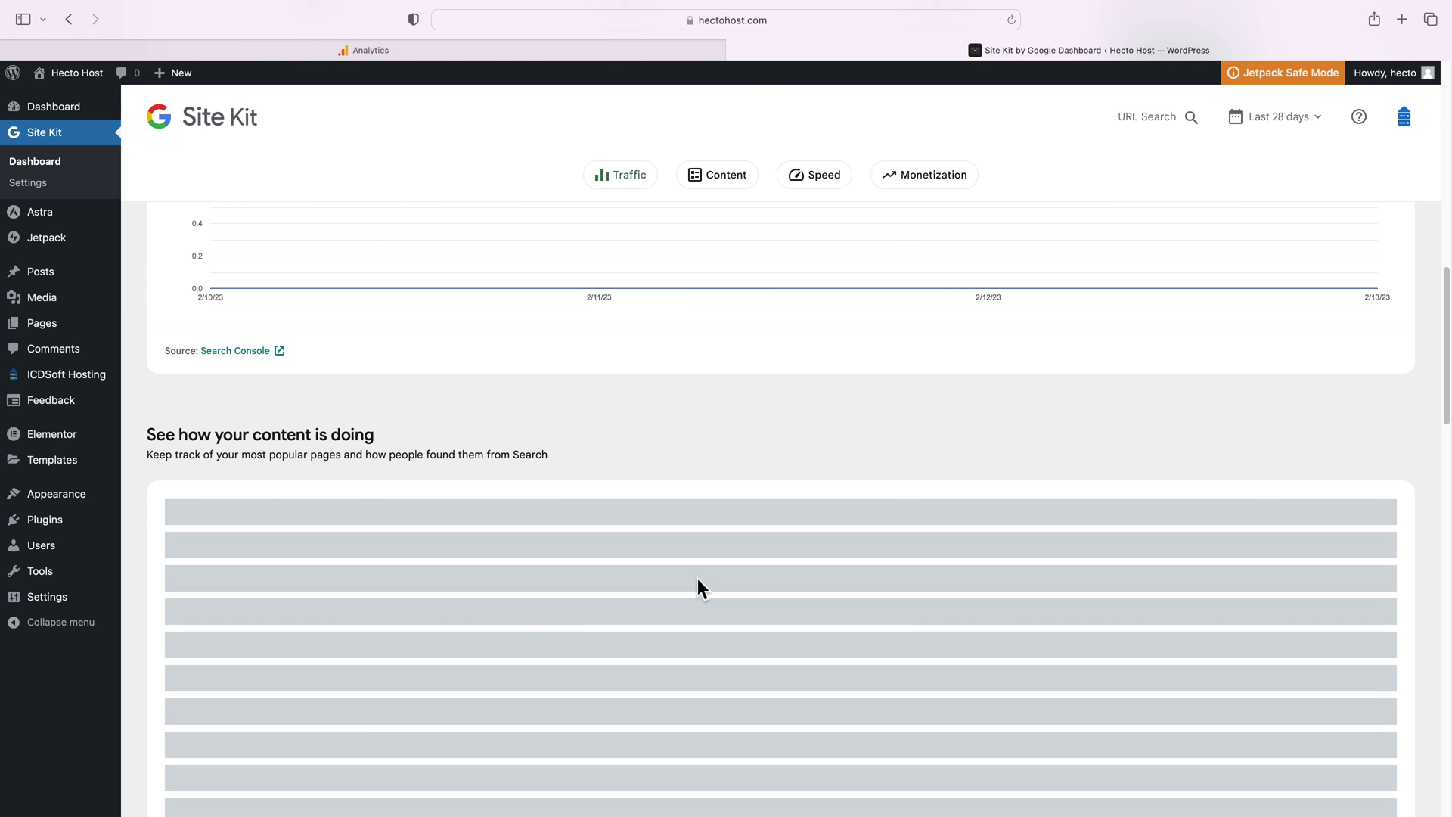
scroll(711, 519, down, 5)
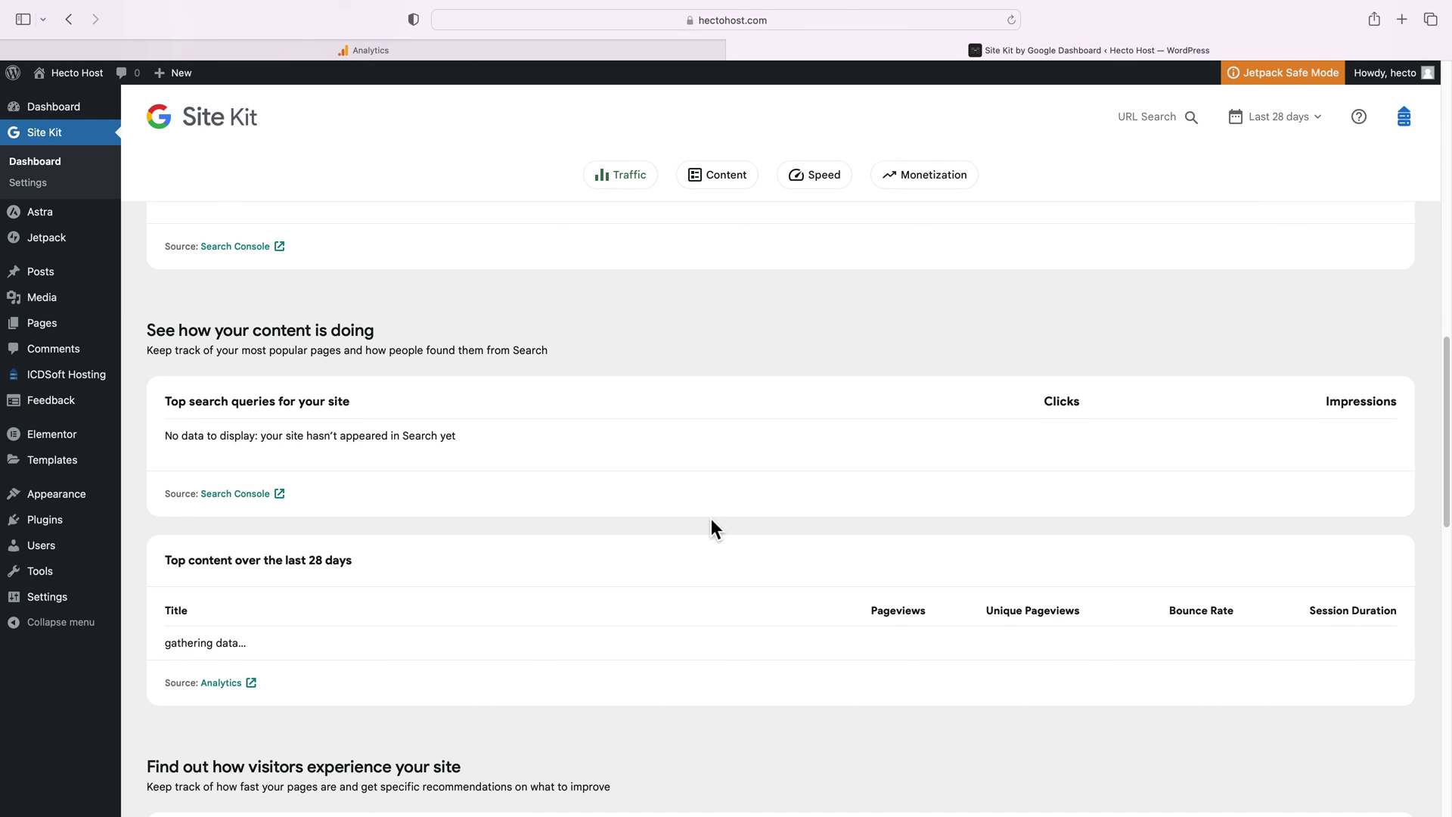
scroll(711, 519, down, 5)
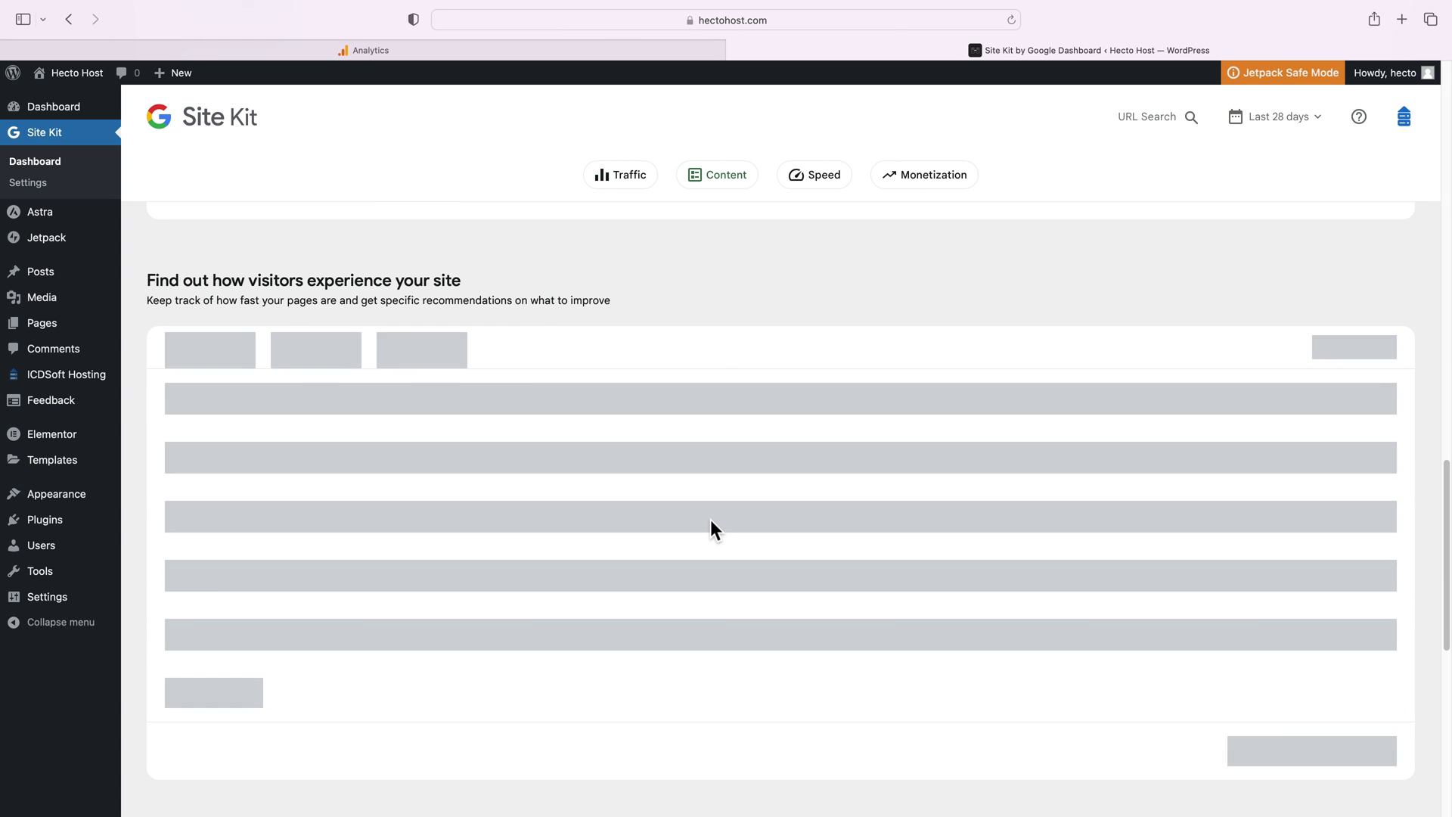
scroll(711, 519, down, 3)
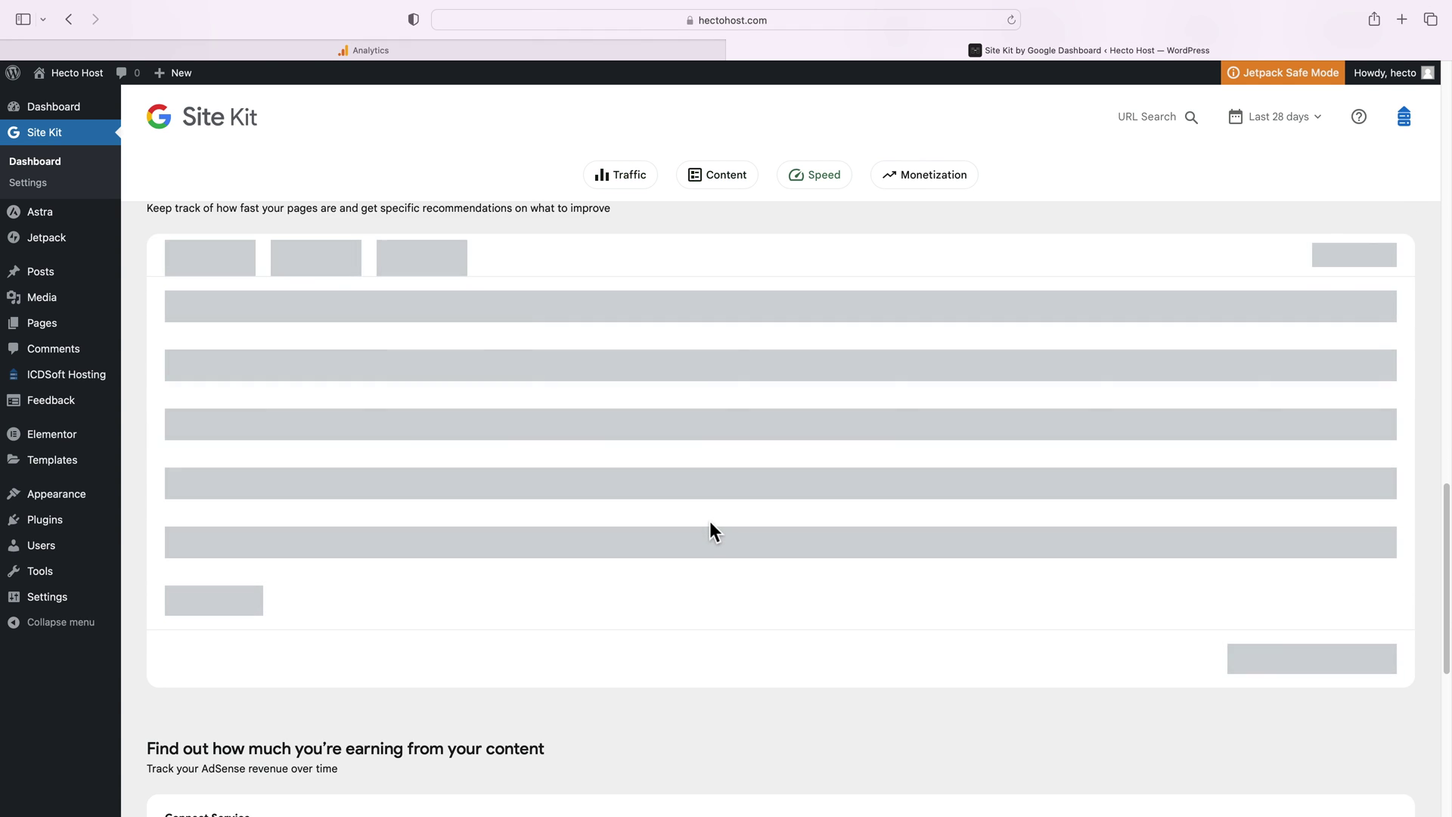
scroll(710, 520, down, 5)
scroll(709, 521, up, 10)
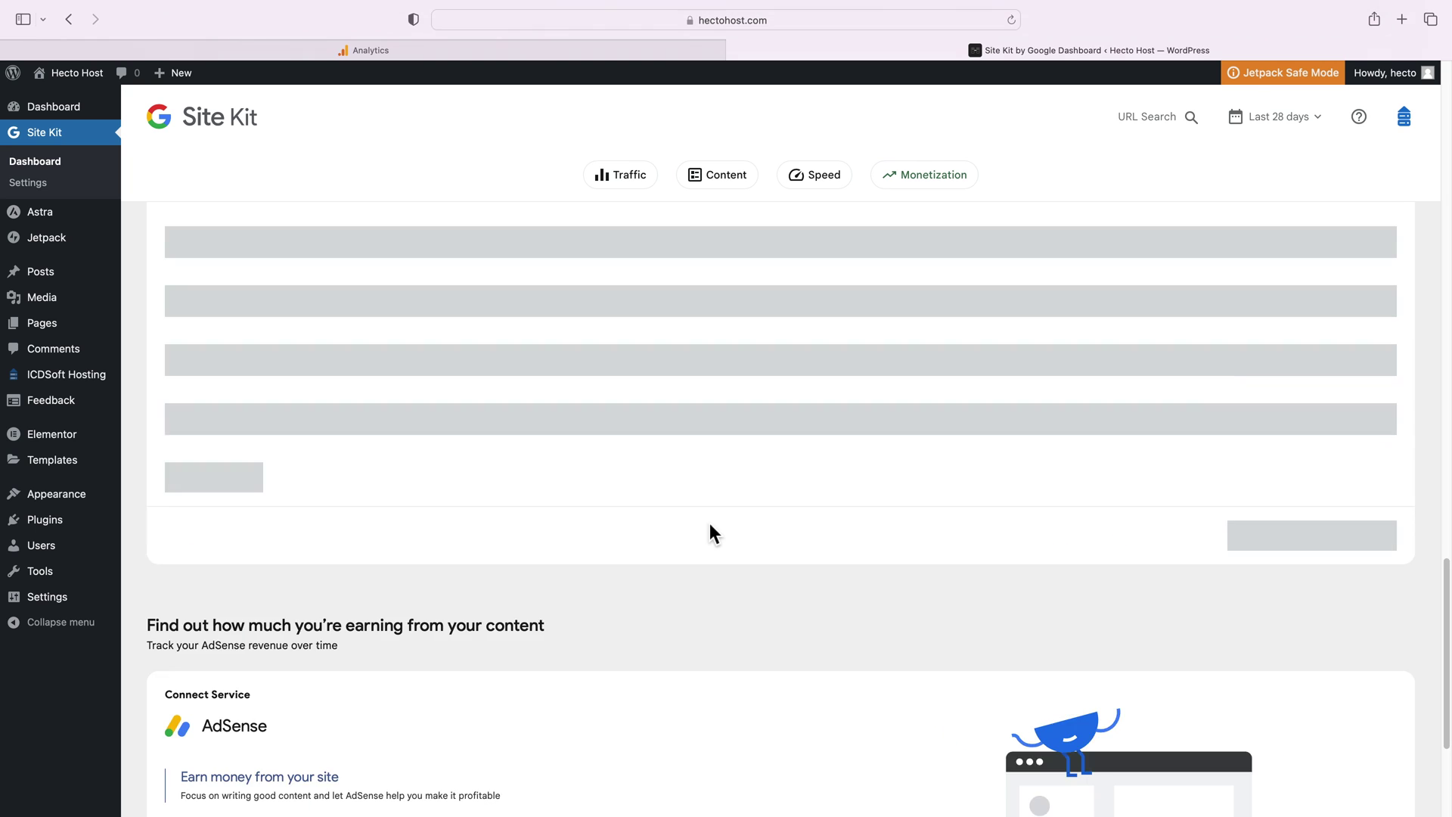
scroll(708, 527, up, 15)
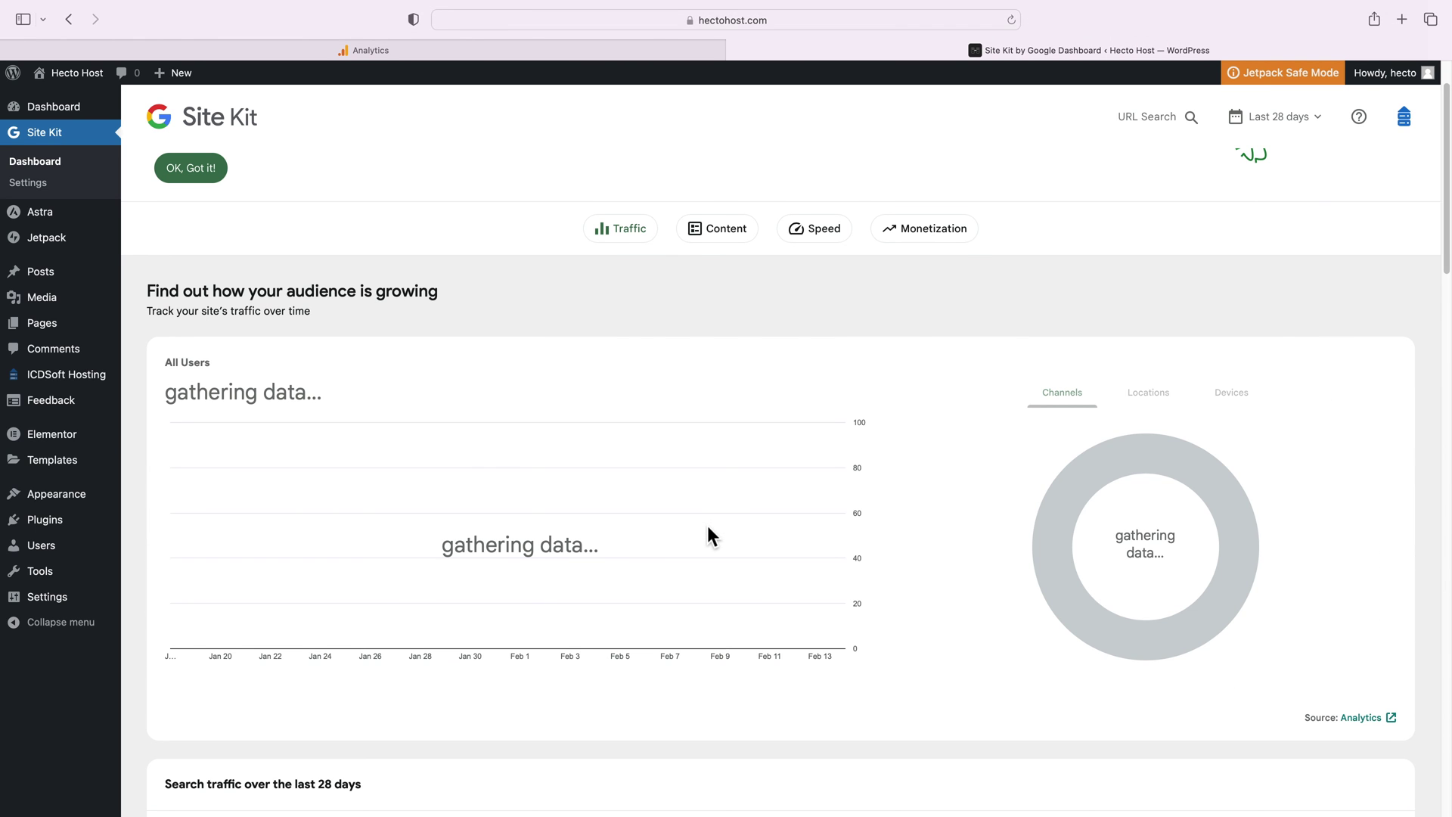
scroll(708, 528, up, 1)
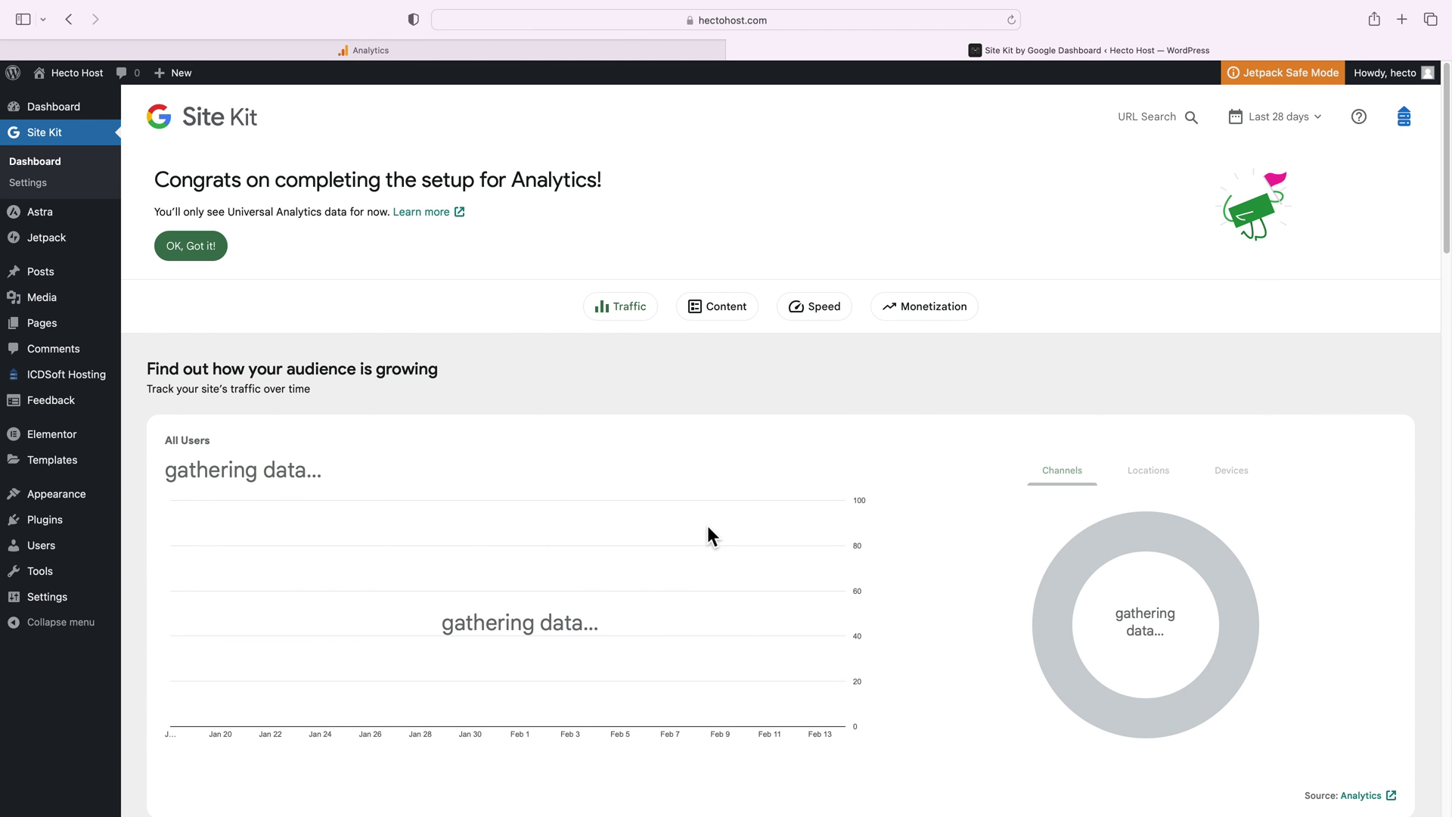
scroll(709, 522, down, 15)
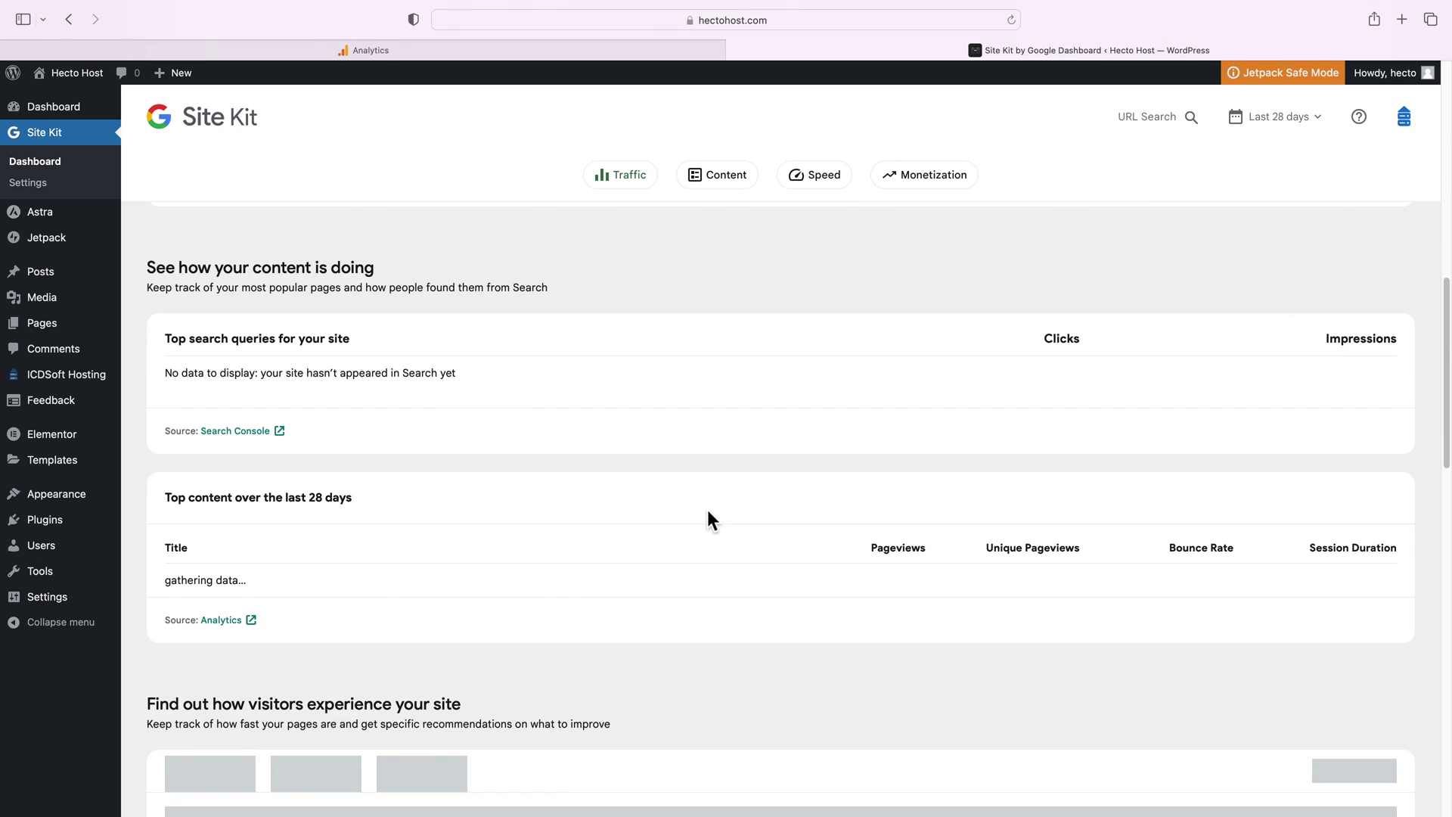